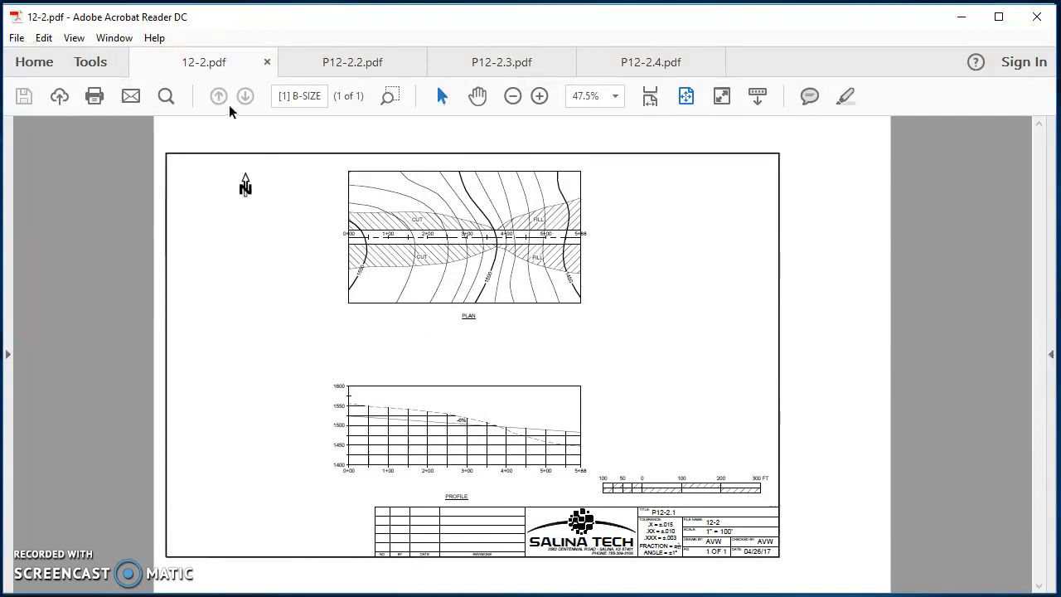
Zoom in on the 12-2 plan view, then open the P12-2.2 cross-section at station 1+00
click(389, 96)
drag(328, 161, 606, 335)
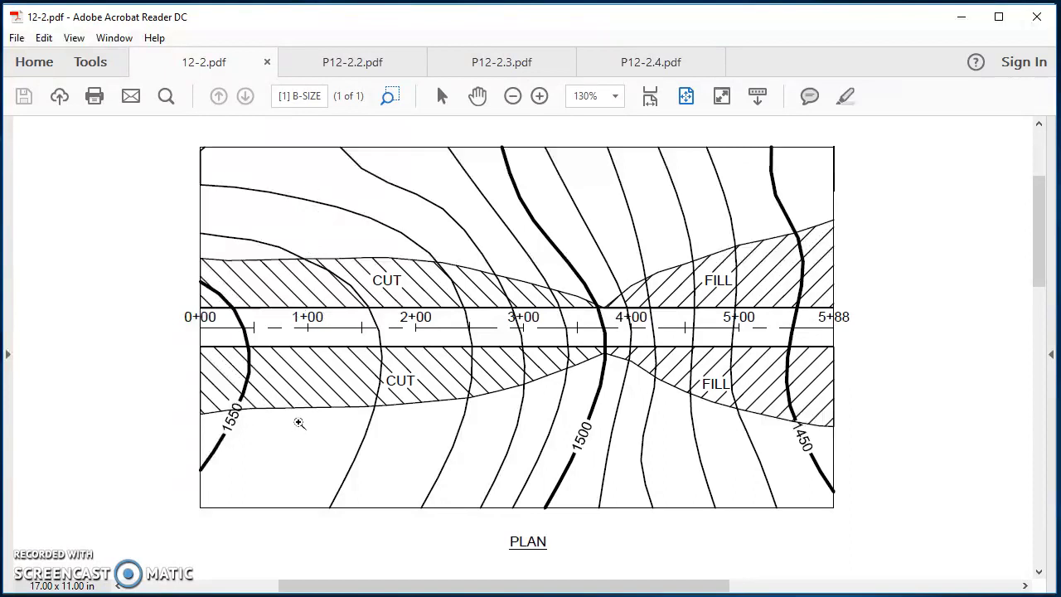
click(316, 75)
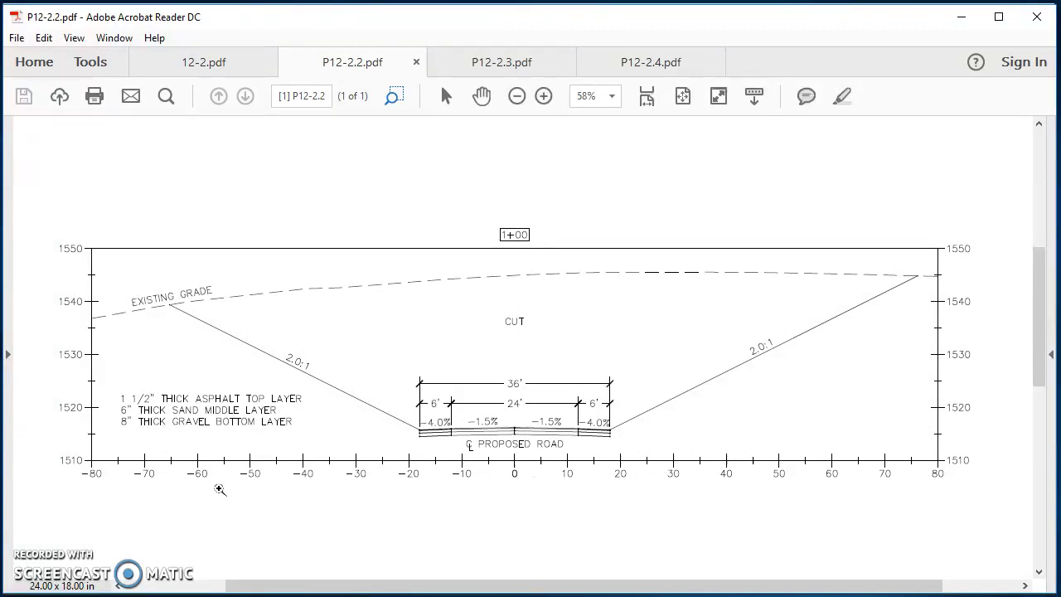
Open the P12-2.3 sheet and zoom into its 3+75 cross-section with the side panes hidden
click(247, 72)
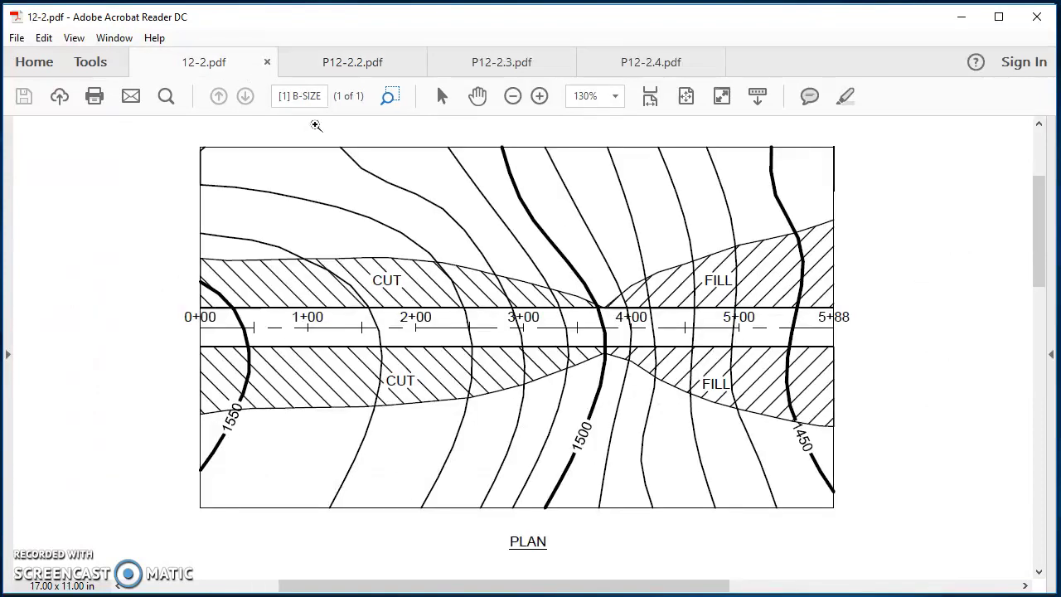
click(378, 64)
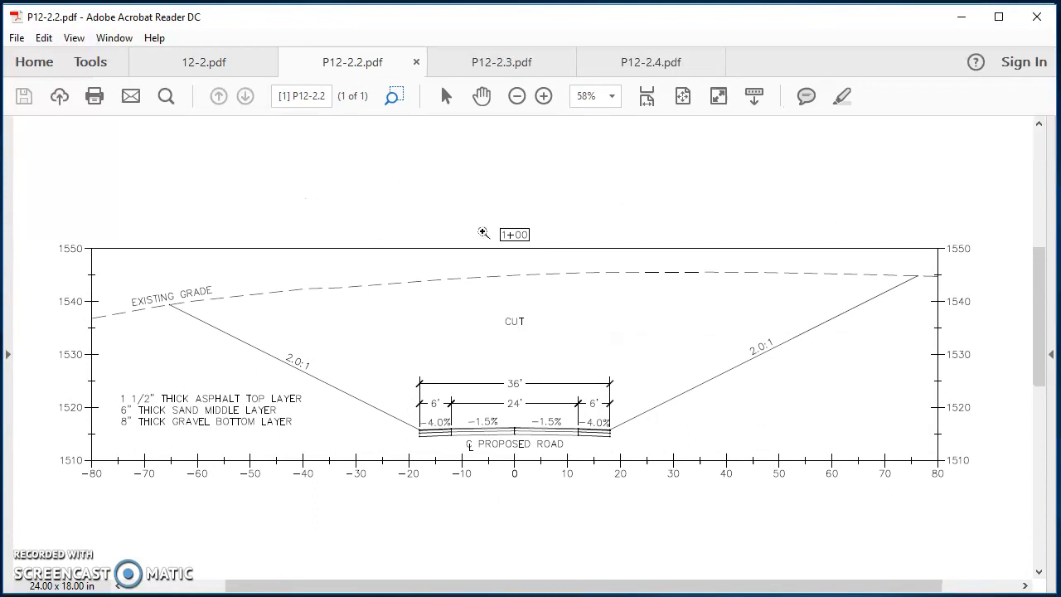
click(520, 70)
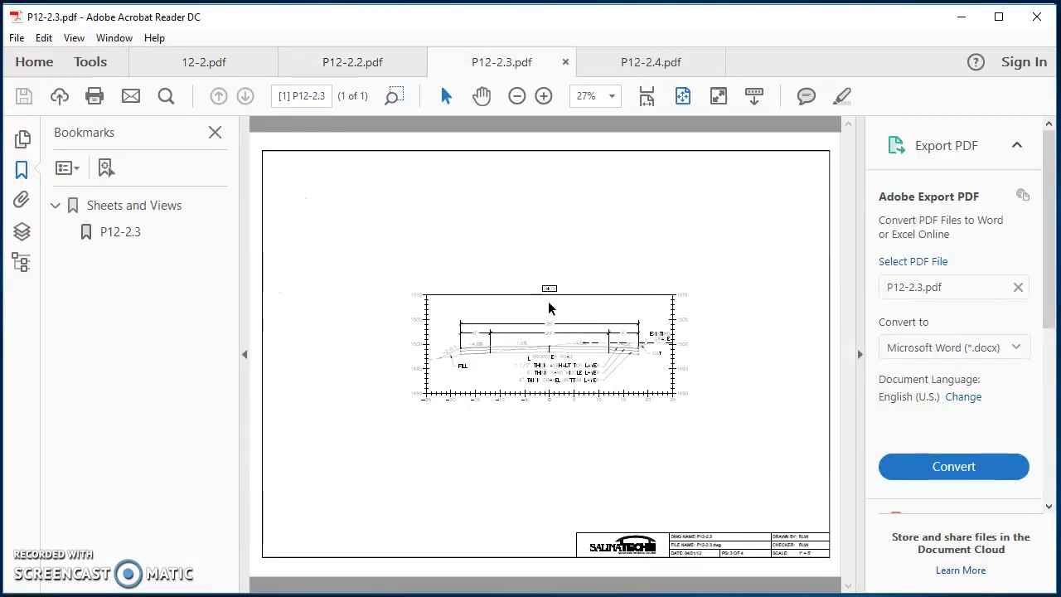
click(395, 96)
mouse_move(408, 281)
mouse_down()
mouse_move(552, 349)
mouse_move(699, 437)
mouse_up()
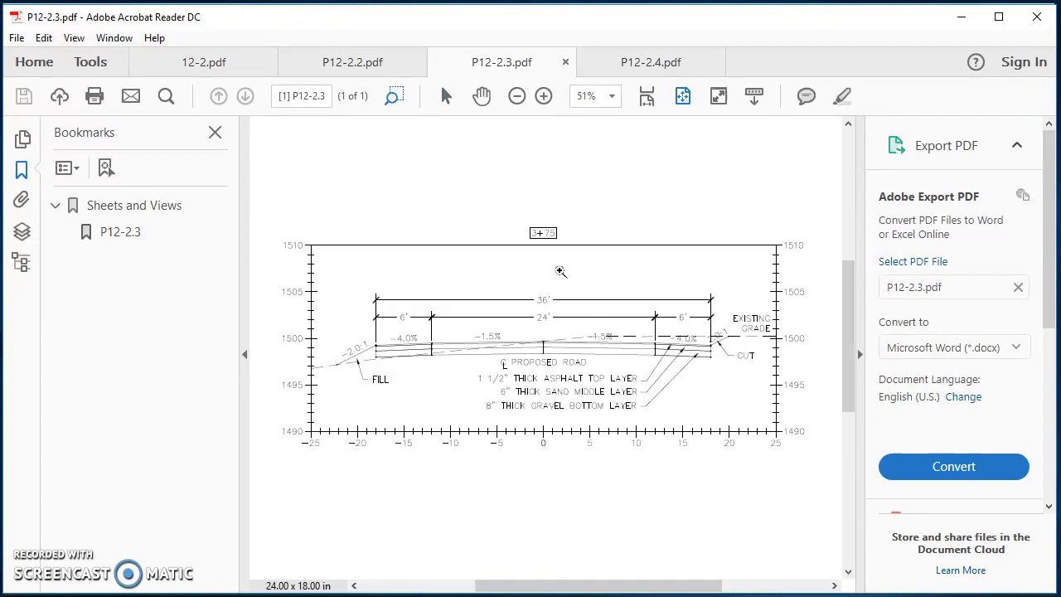
click(244, 355)
click(859, 354)
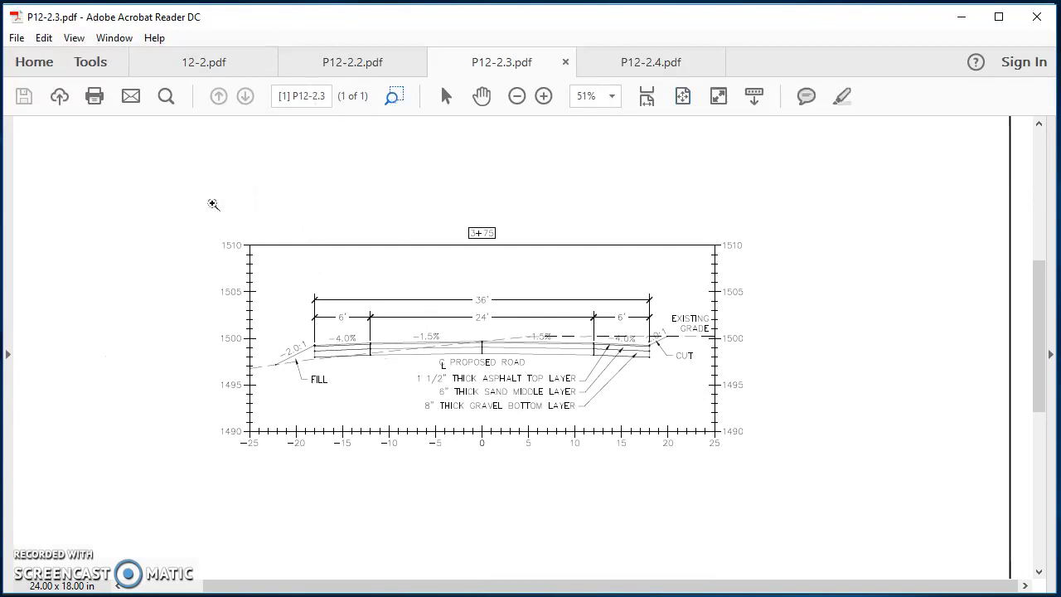
mouse_move(191, 214)
mouse_down()
mouse_move(772, 455)
mouse_move(773, 465)
mouse_up()
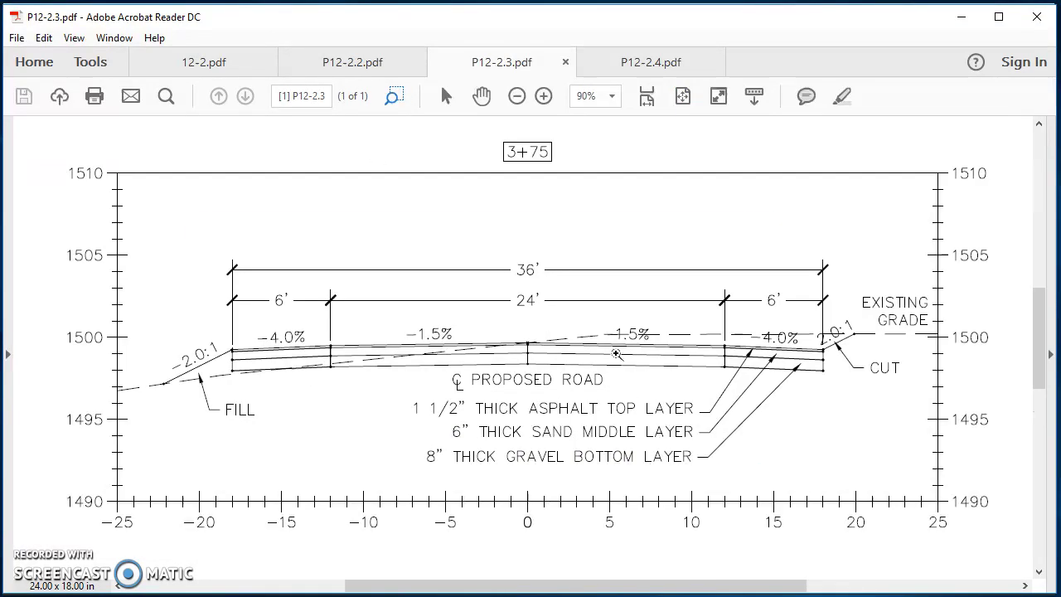
Zoom into the P12-2.4 fill cross-section, then minimize Acrobat to return to Civil 3D
click(670, 73)
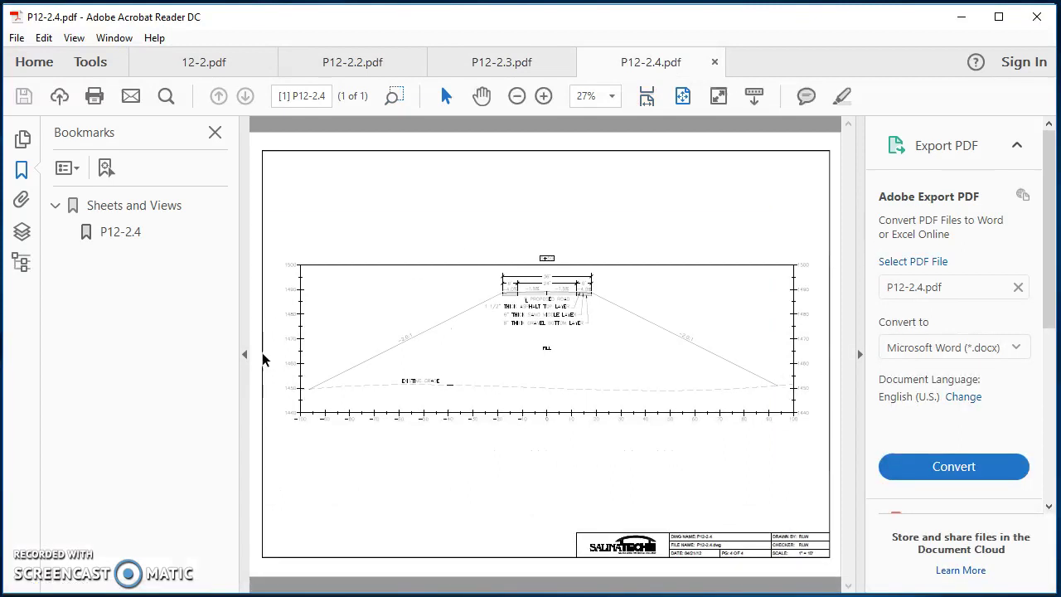
click(246, 355)
click(860, 354)
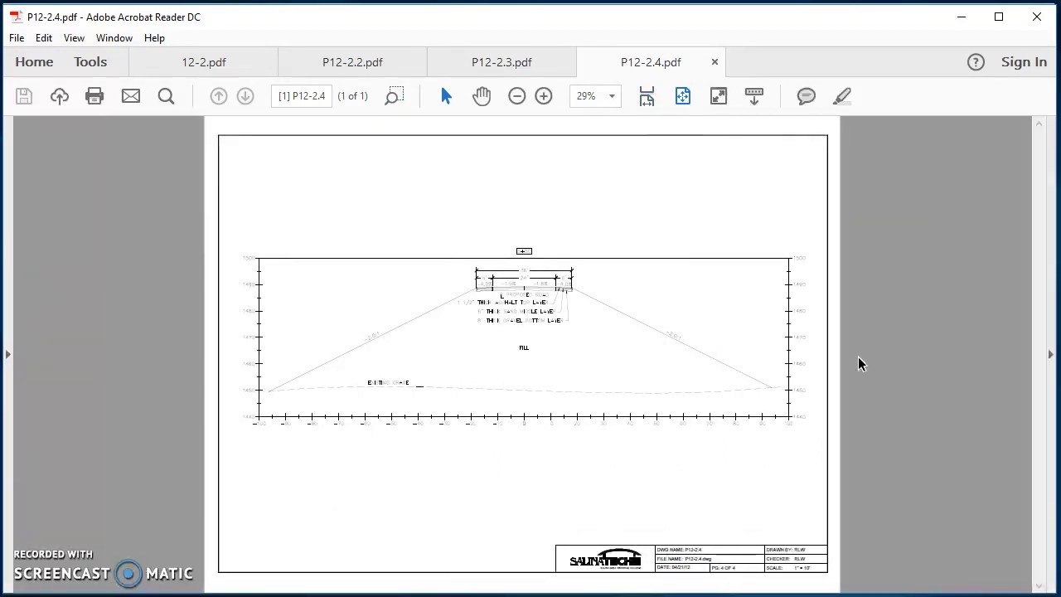
click(396, 97)
mouse_move(236, 244)
mouse_down()
mouse_move(627, 410)
mouse_move(820, 452)
mouse_up()
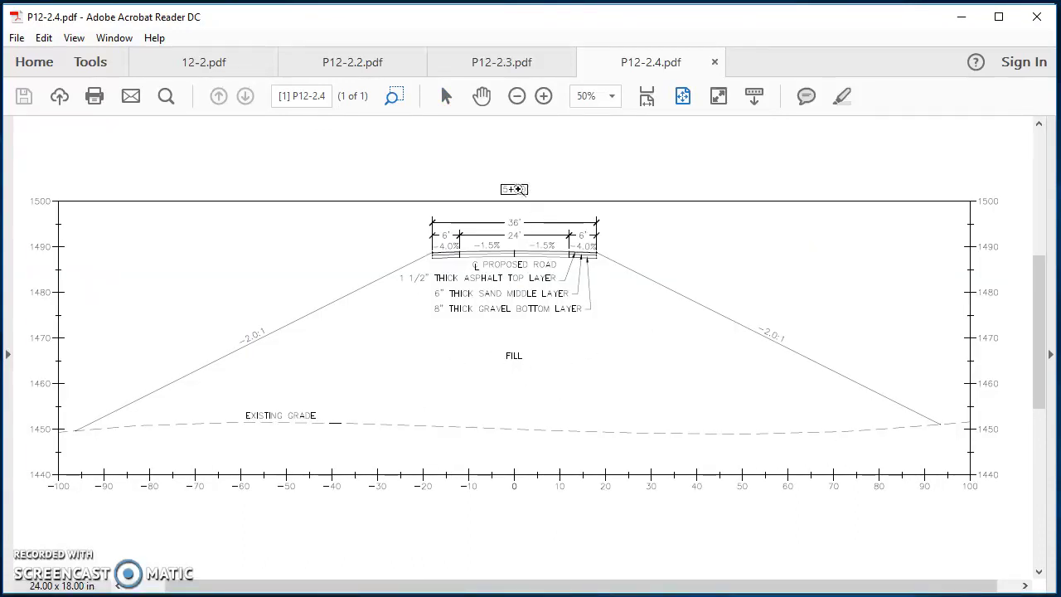
click(961, 17)
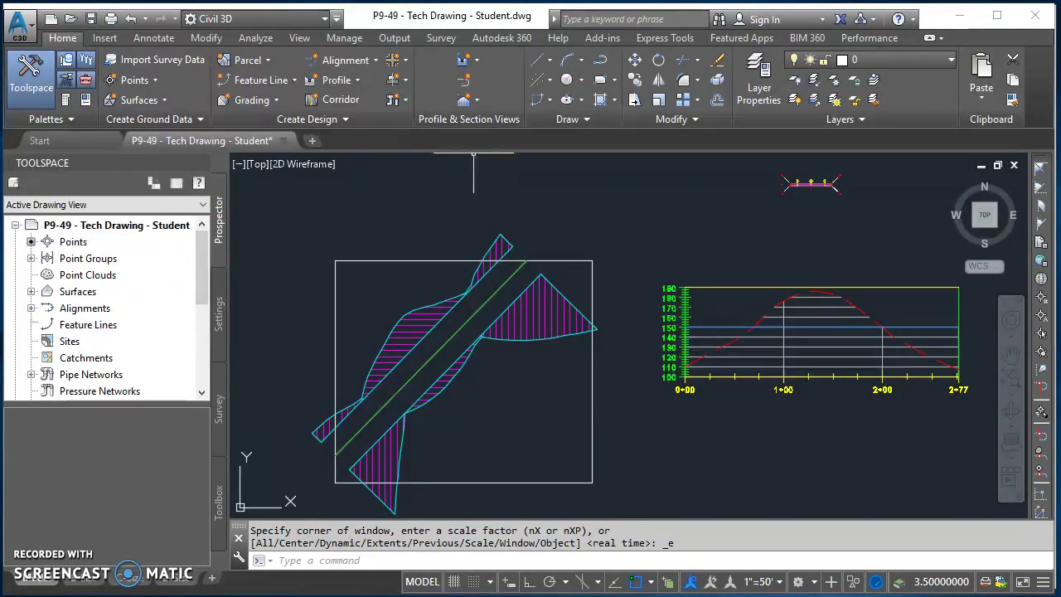
Start the Sample Lines command and select the WEBER PARKWAY alignment from the list
click(466, 80)
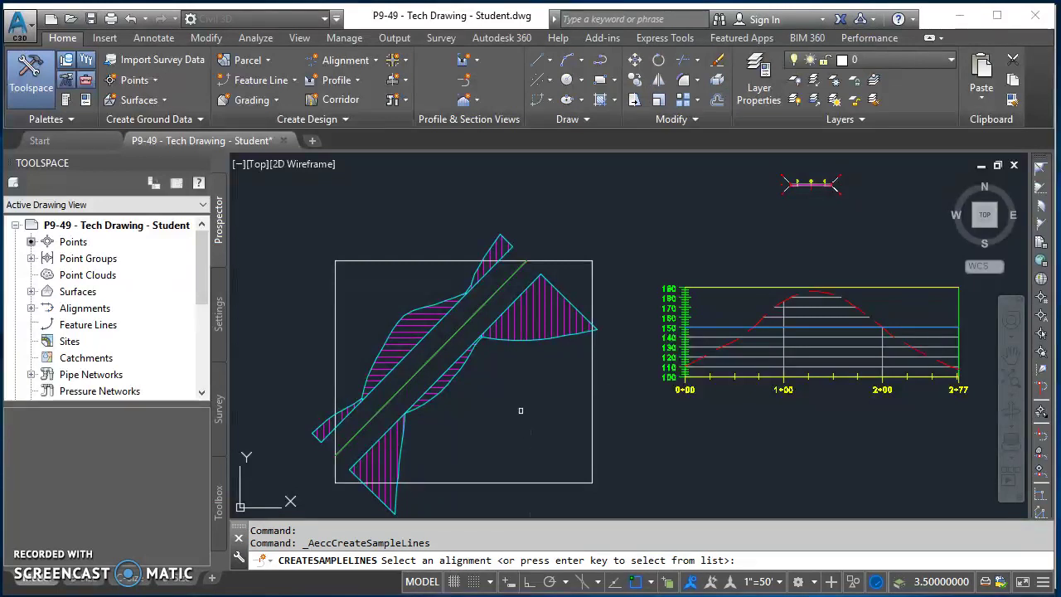
key(Return)
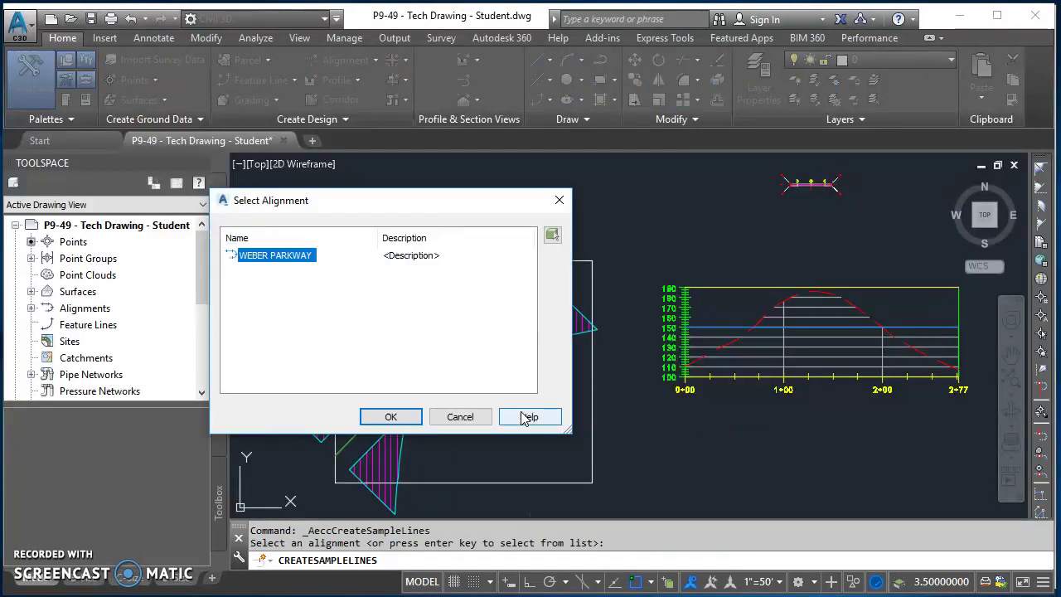
drag(322, 203, 423, 197)
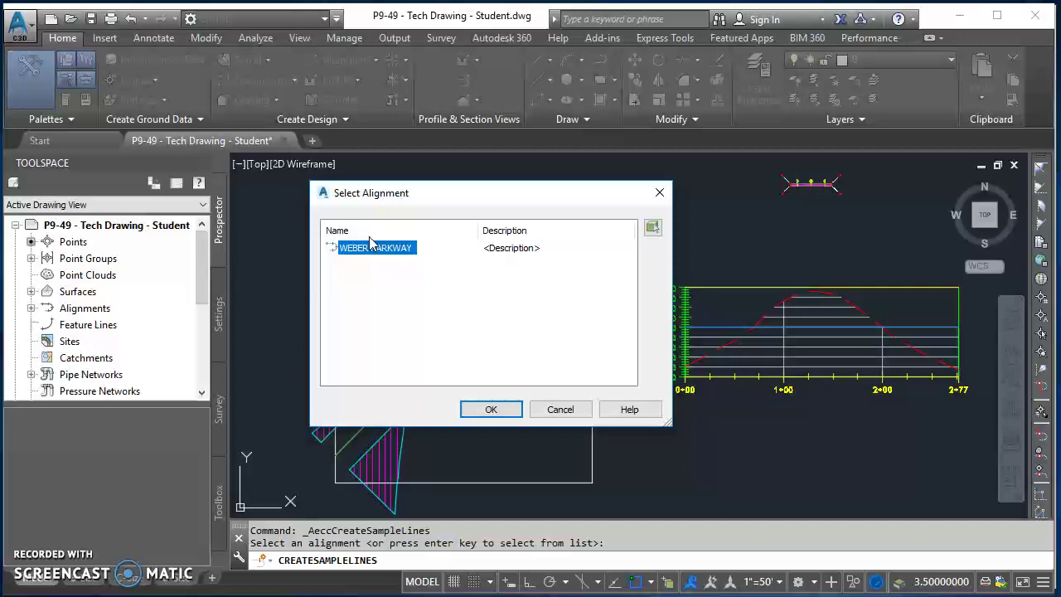
click(493, 408)
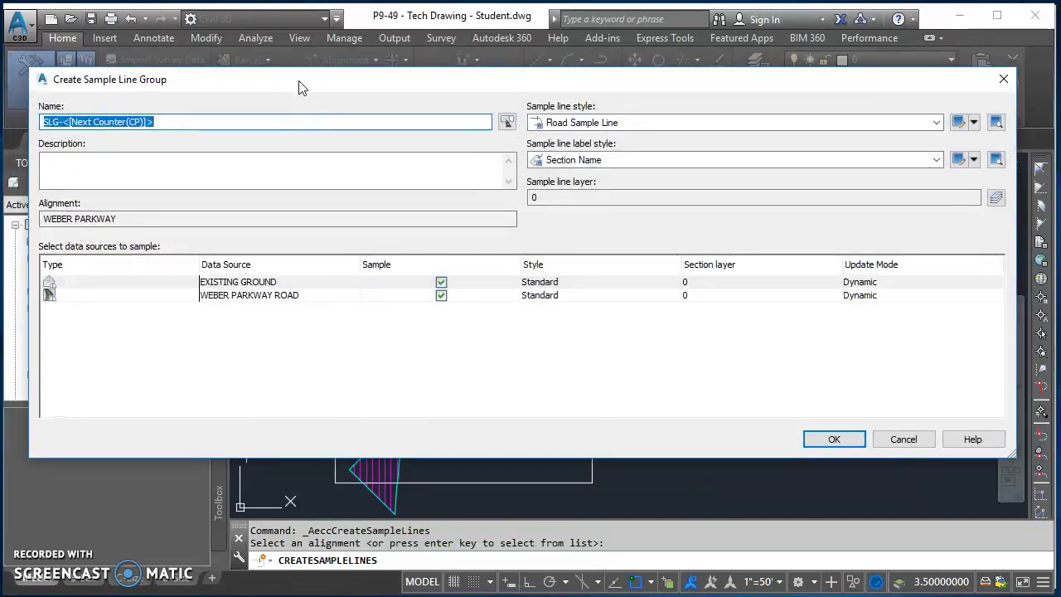
Name the sample line group CROSS SECTION GROUP #1
drag(301, 88, 293, 89)
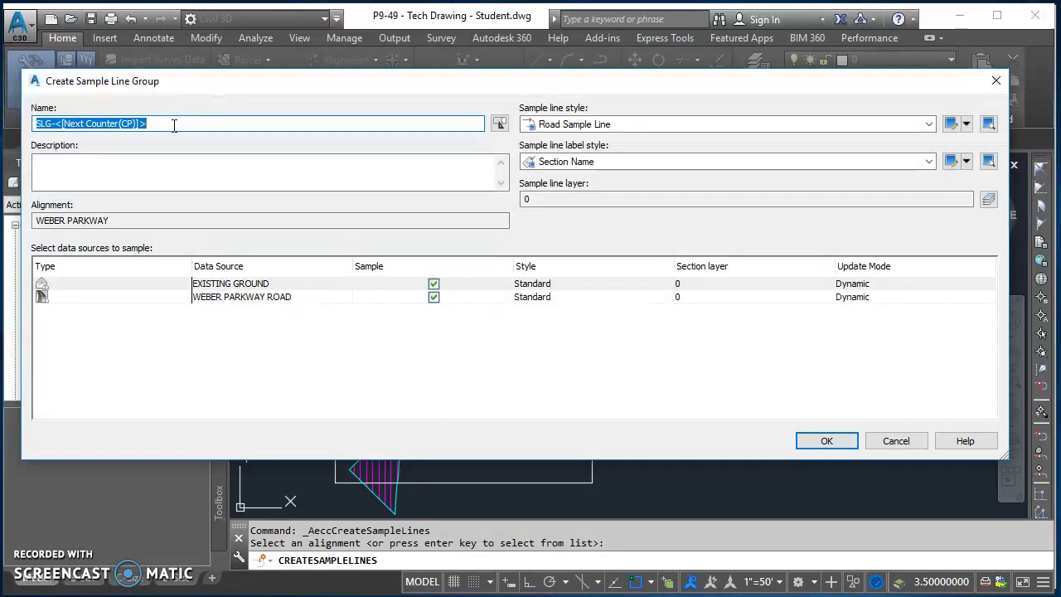
text(C)
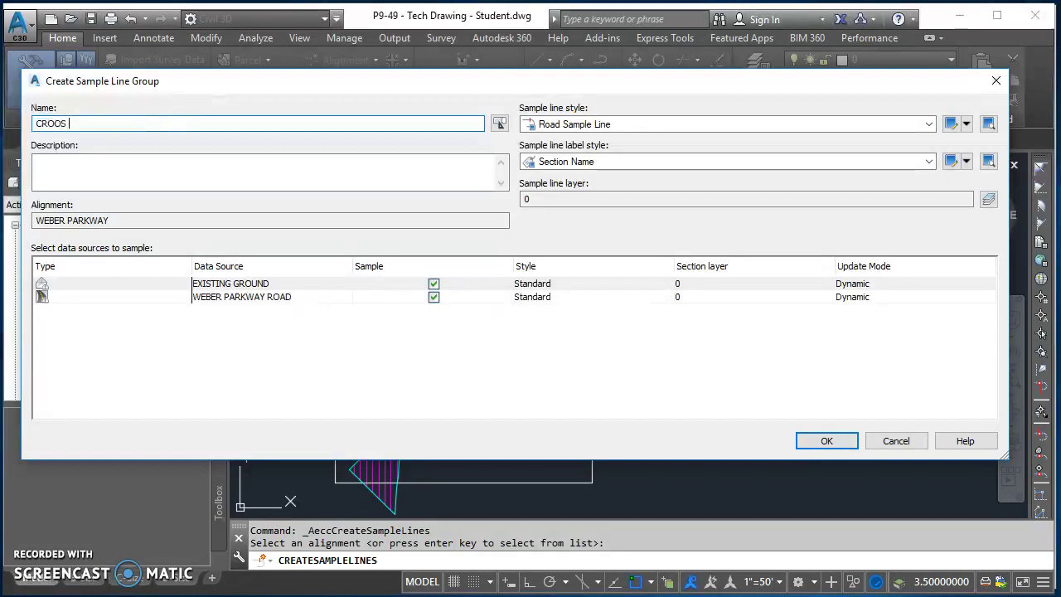
text(ROSS SEC)
key(BackSpace)
text(SECTI)
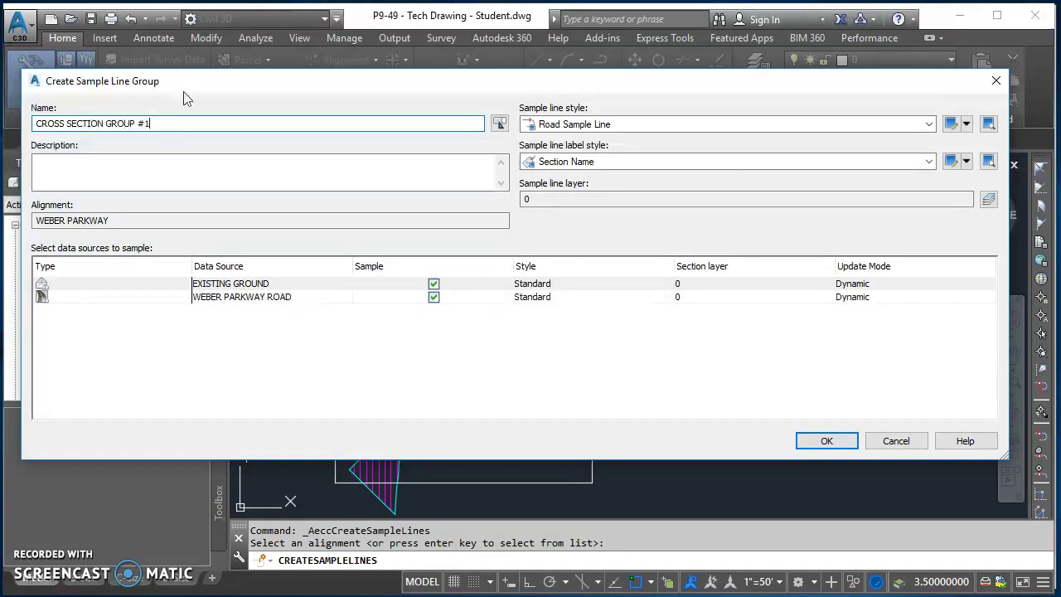
Set the sample line style to Standard and the label style to <none>, then open layer settings
click(578, 126)
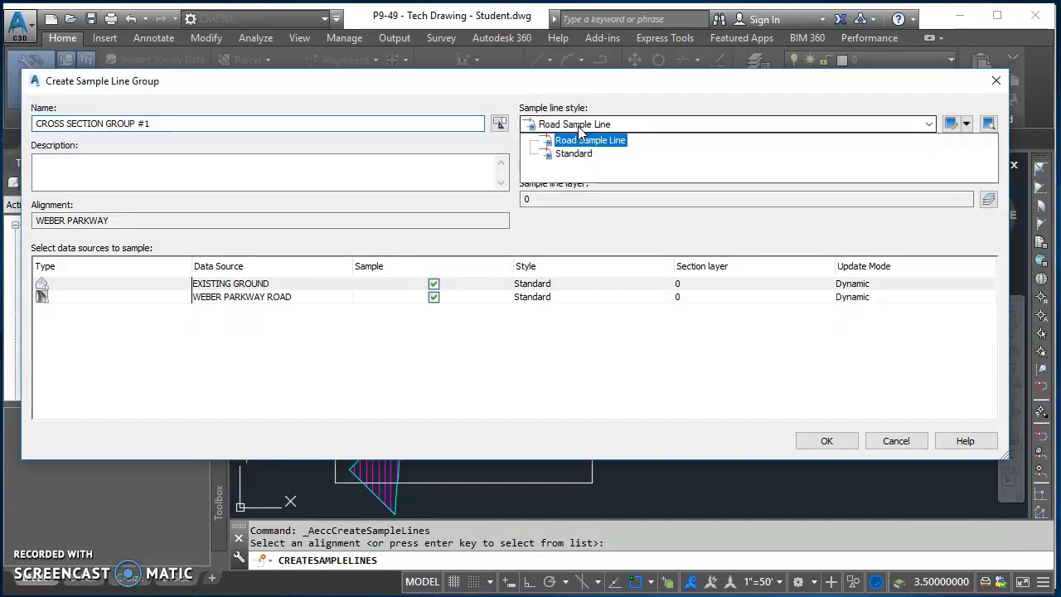
click(580, 149)
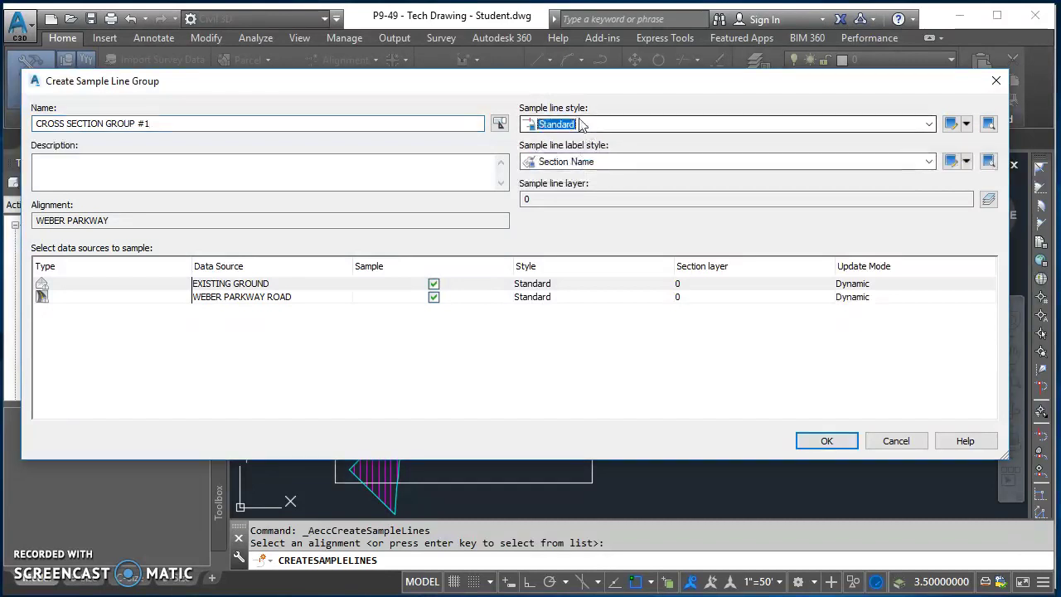
click(598, 163)
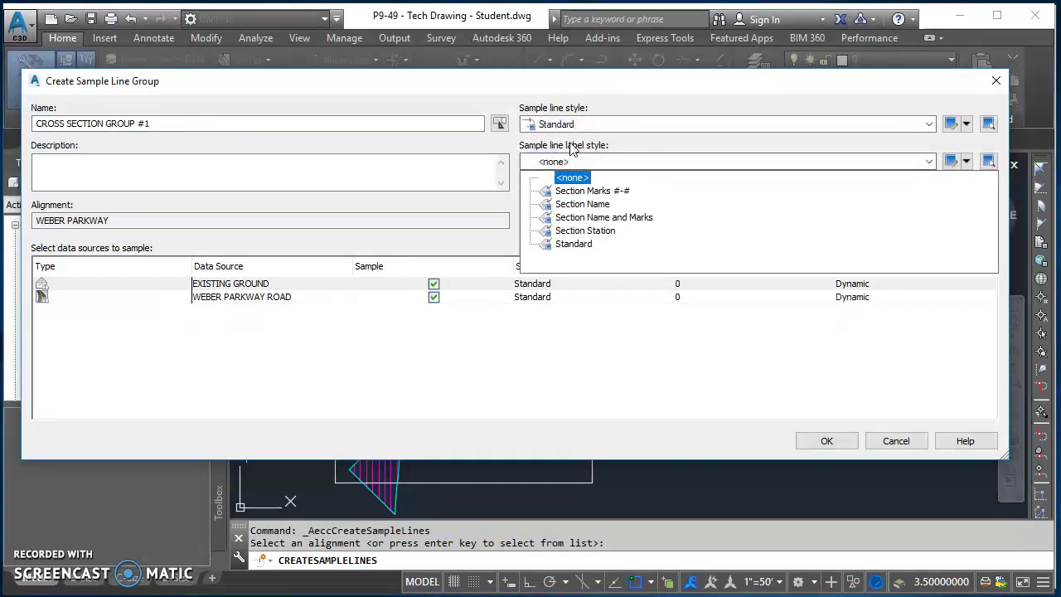
click(580, 178)
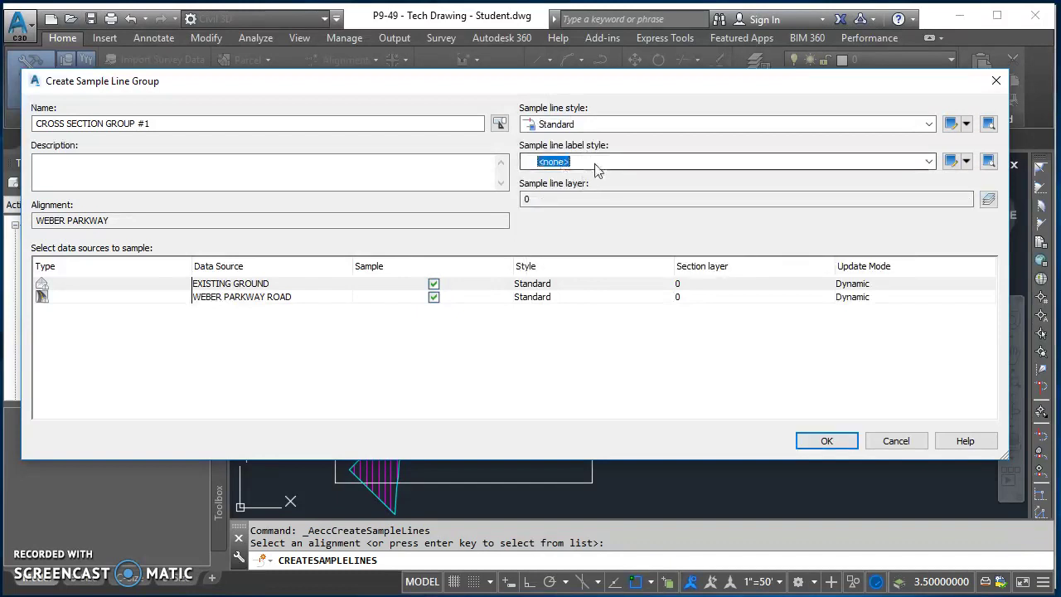
click(814, 203)
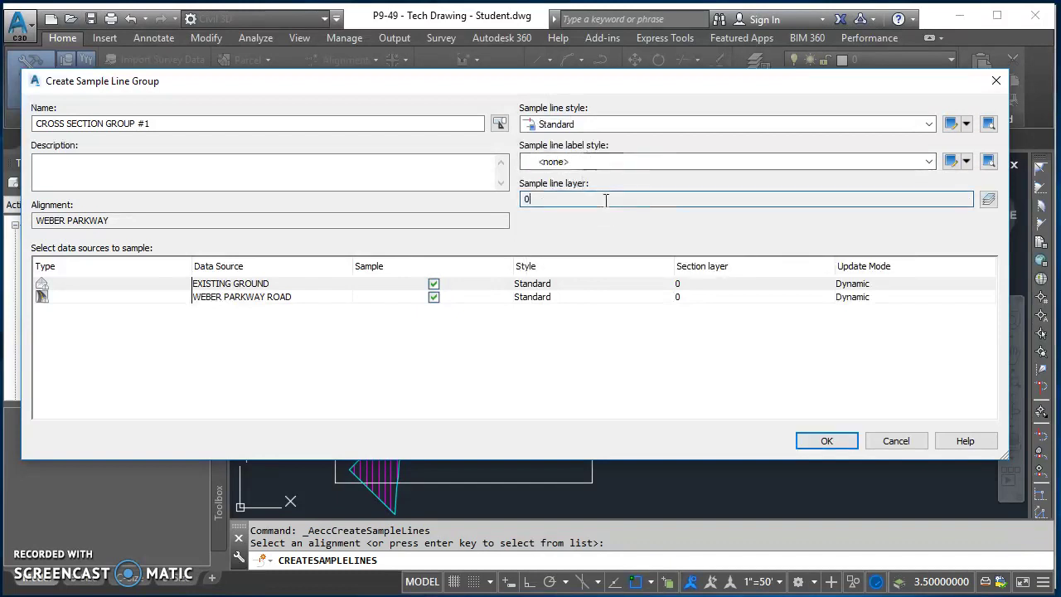
click(988, 201)
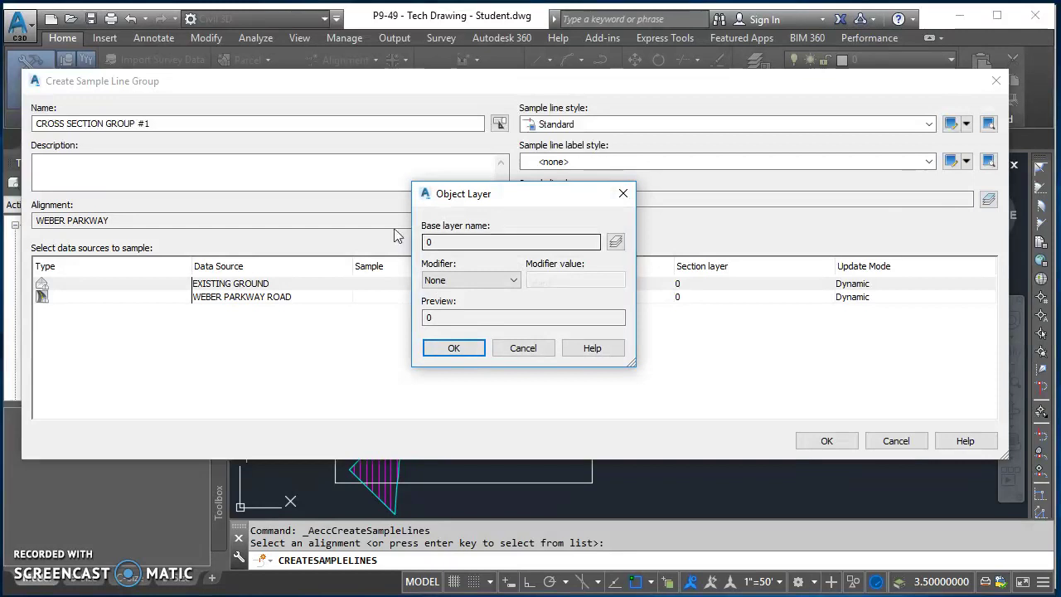
Assign layer C-ROAD-SAMP to the sample lines and create the sample line group
click(615, 242)
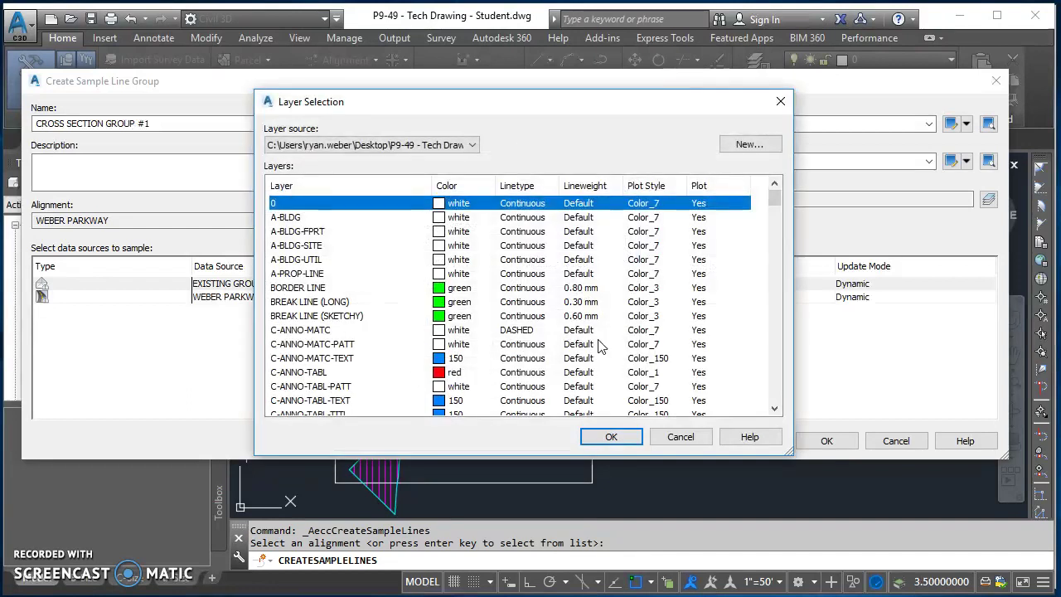
drag(777, 199, 769, 298)
click(348, 246)
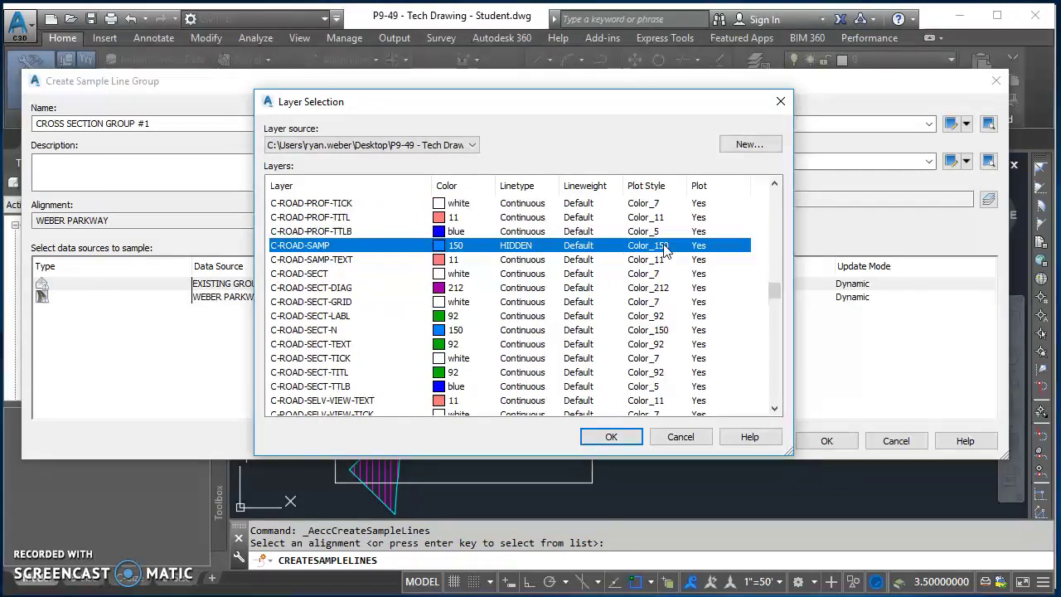
click(610, 437)
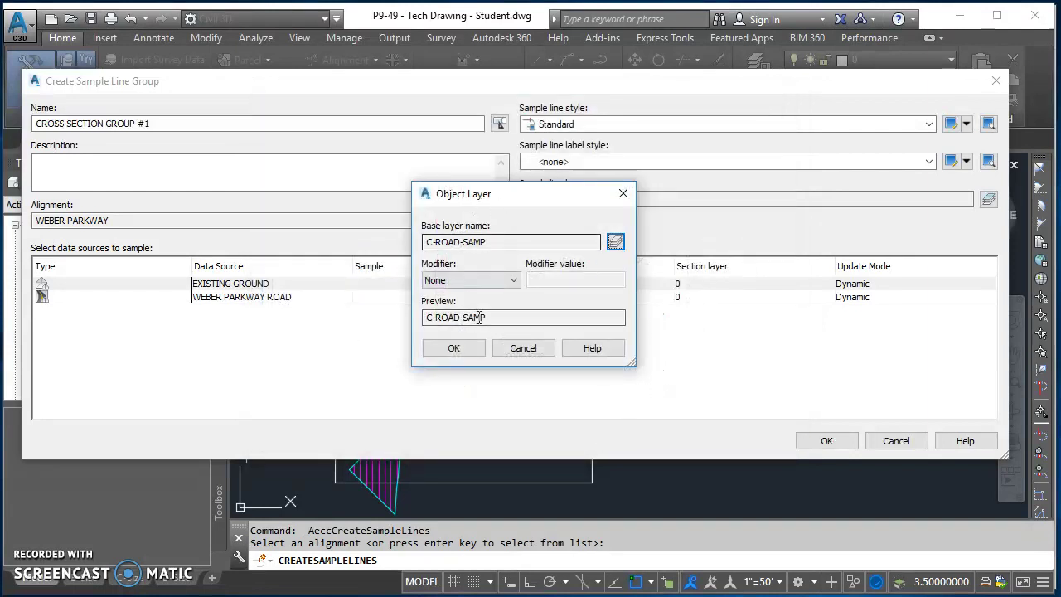
click(448, 350)
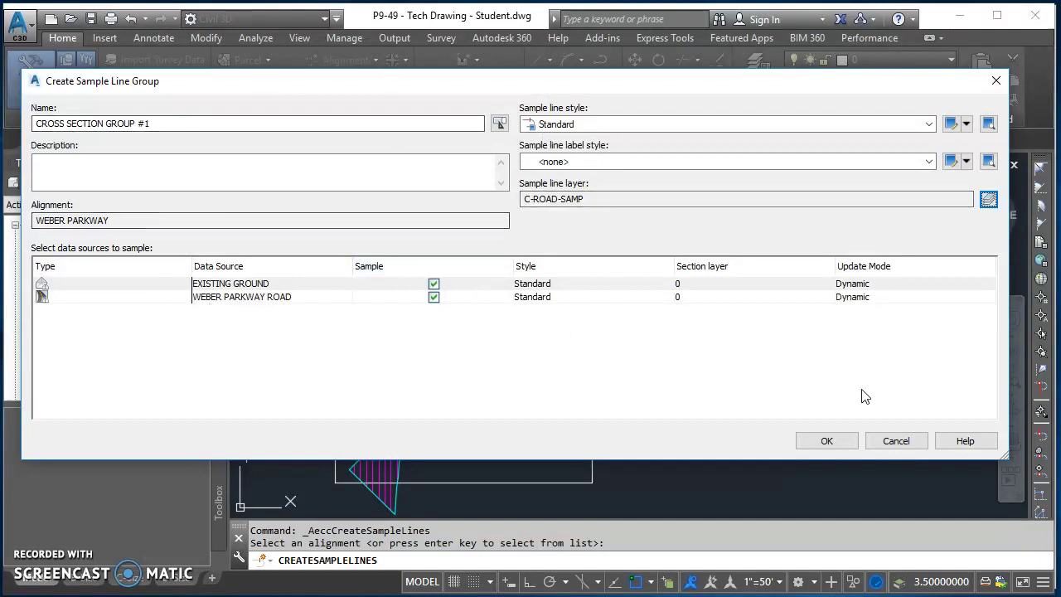
click(826, 442)
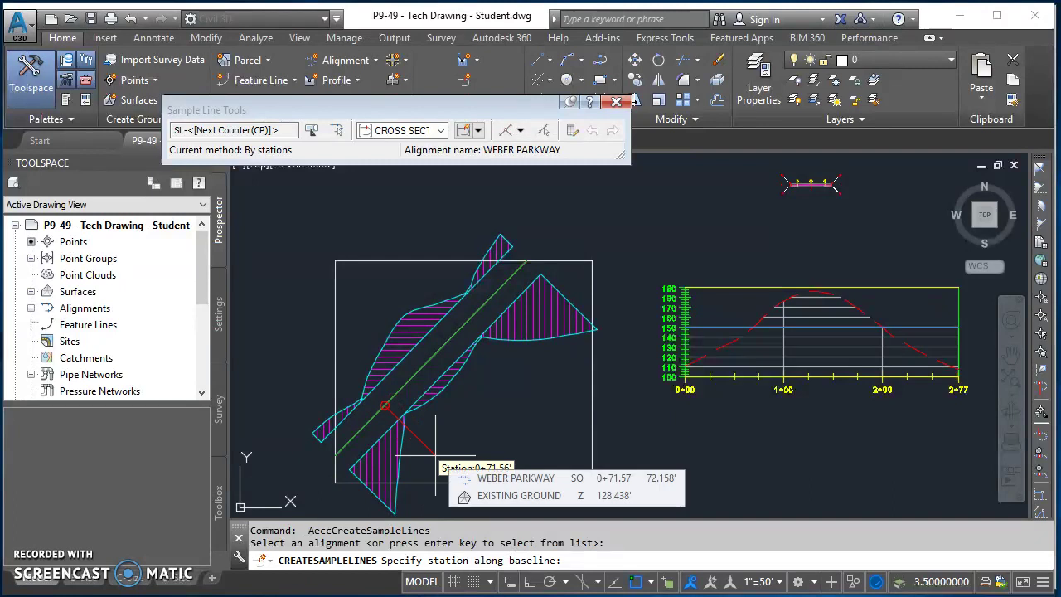
Add a sample line at station 100 with 50' left and 50' right swaths
text(100)
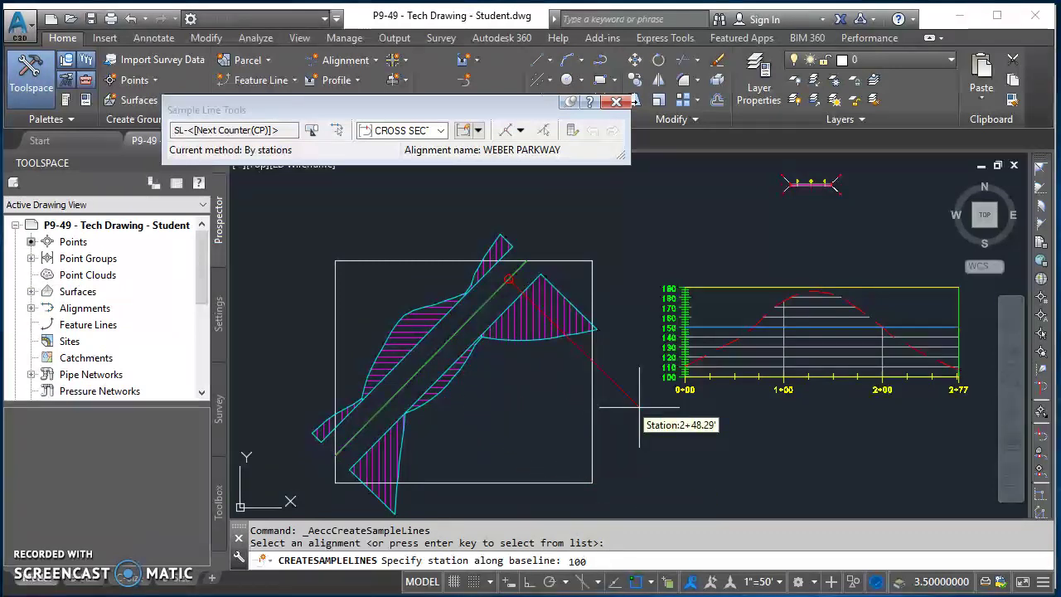
key(Return)
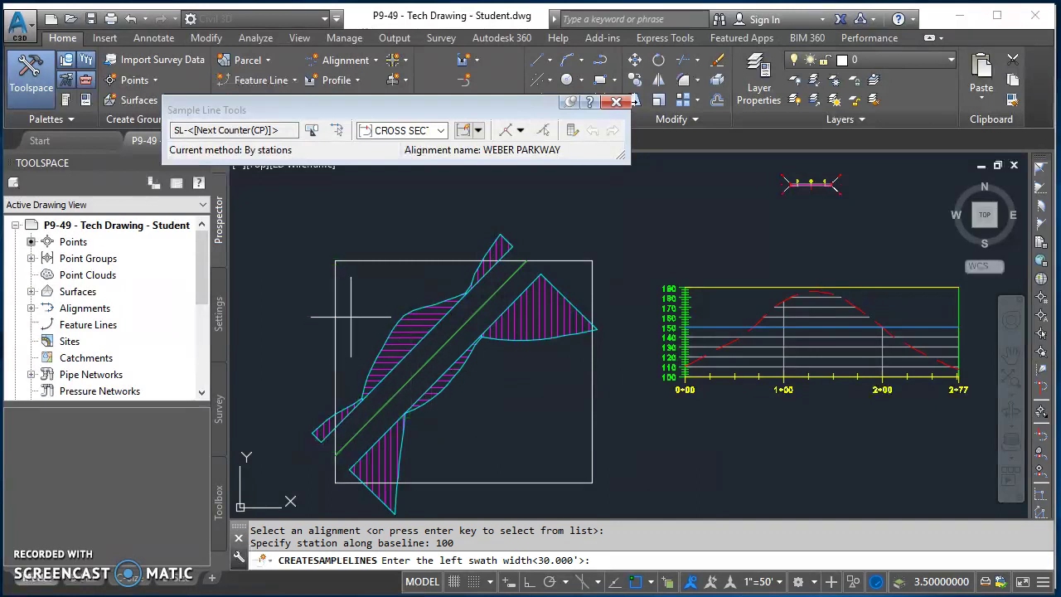
text(50)
key(Return)
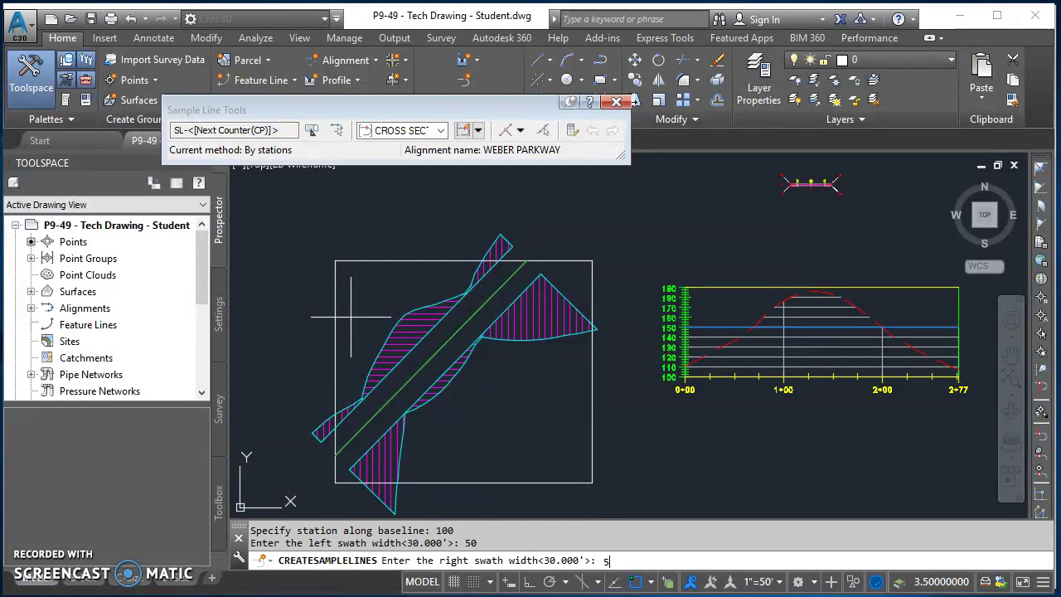
key(Return)
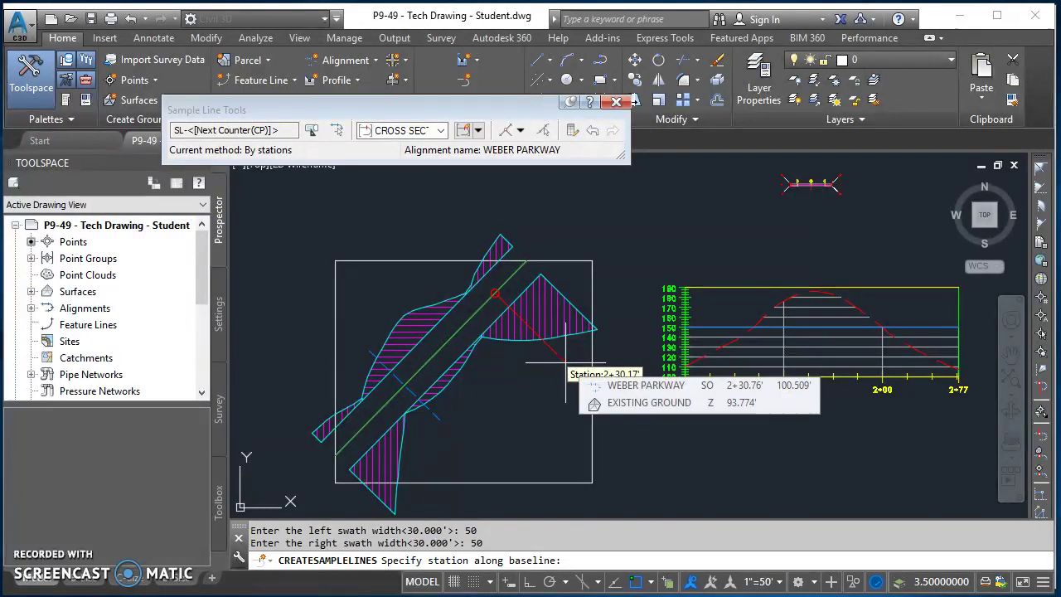
Add a sample line at station 250 with 50' left and 100' right swaths, then finish
text(250)
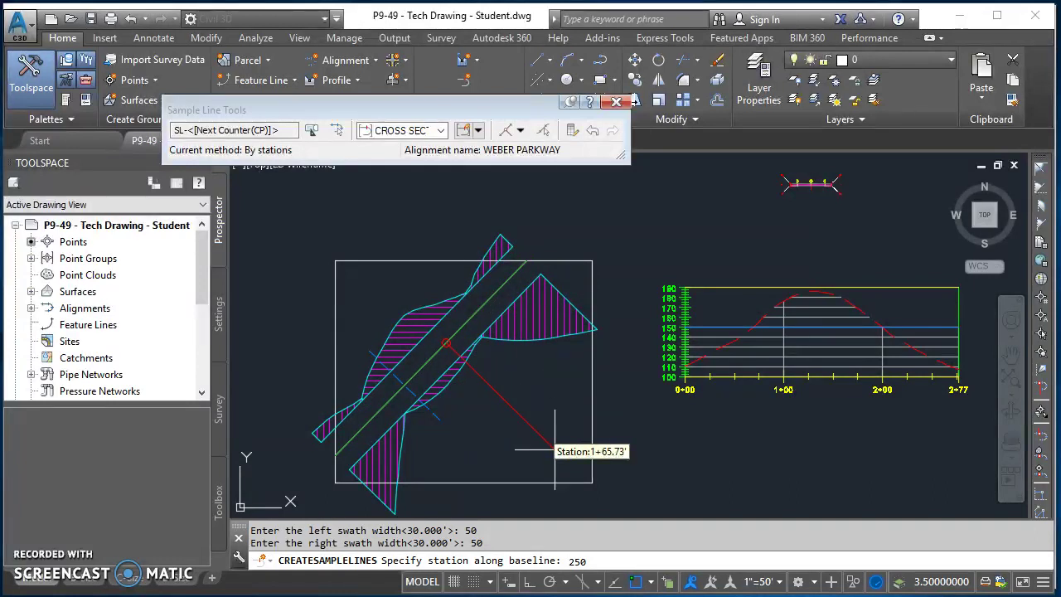
key(Return)
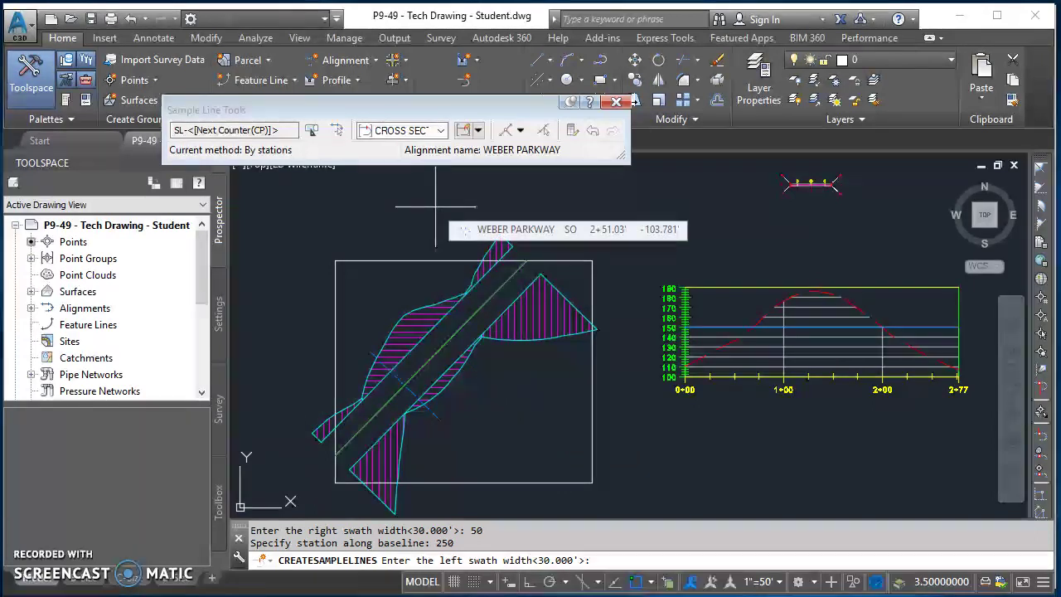
text(50)
key(Return)
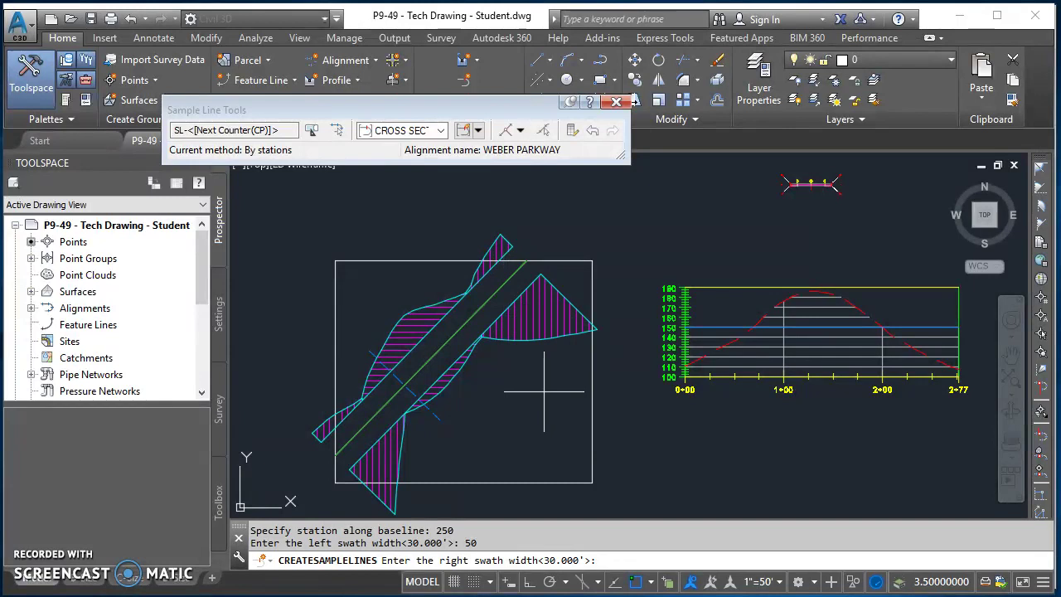
text(100)
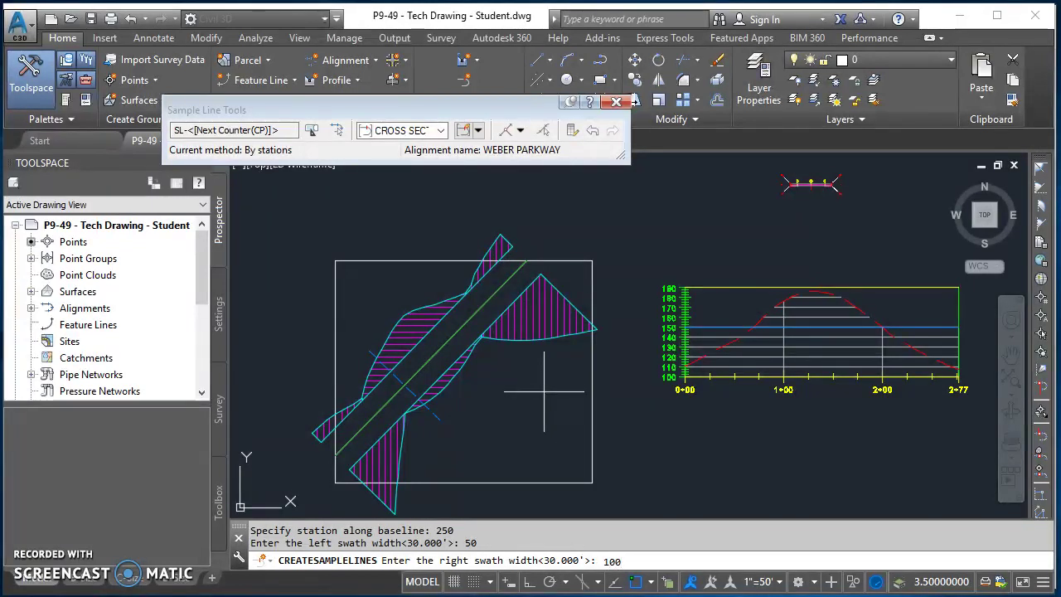
key(Return)
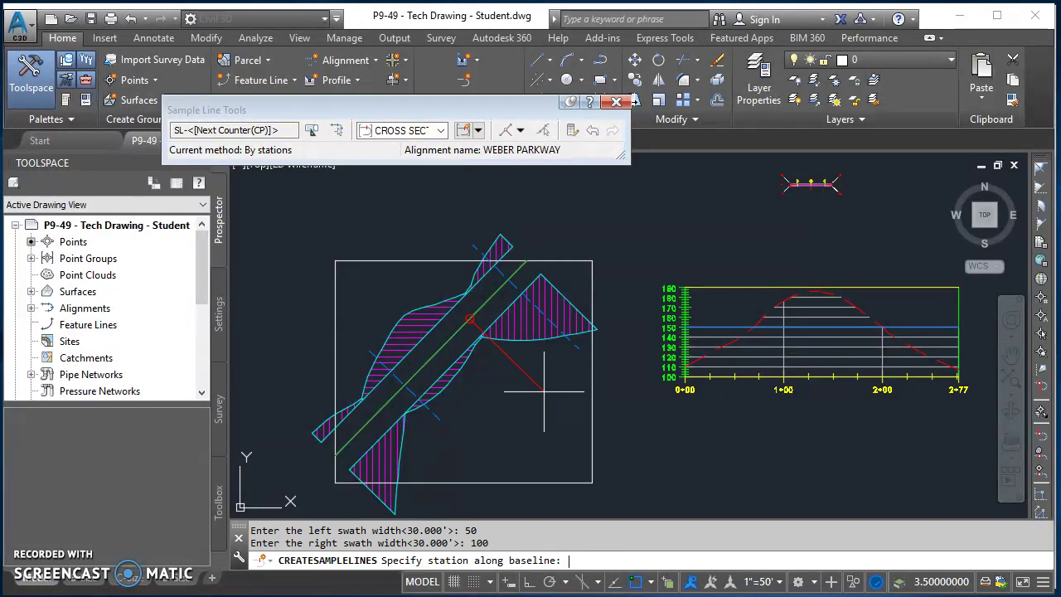
right_click(544, 391)
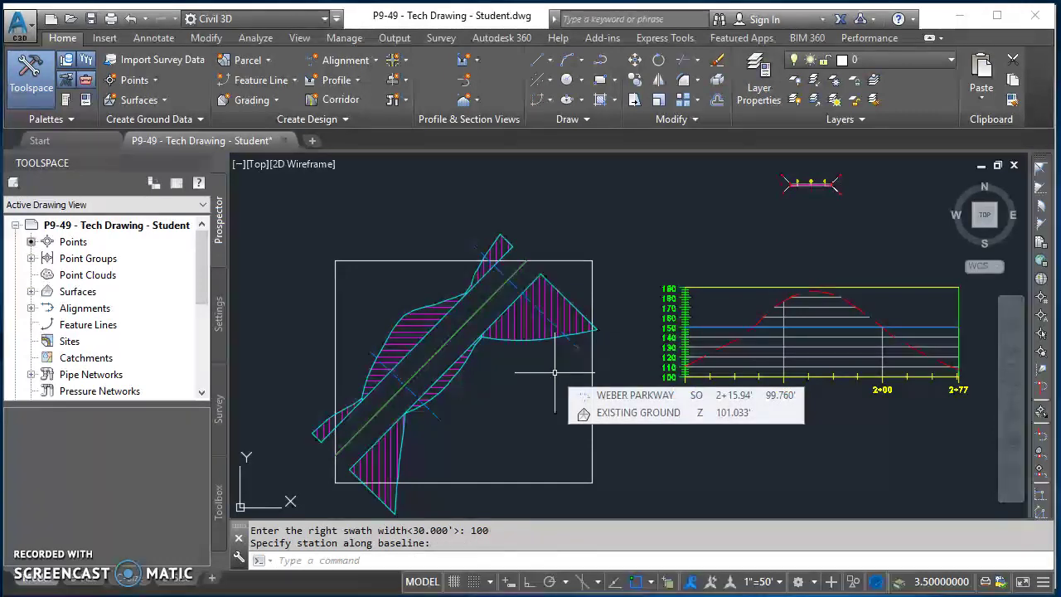
Start Create Section View with alignment WEBER PARKWAY, sample line SL-1, station 1+00.00'
click(468, 101)
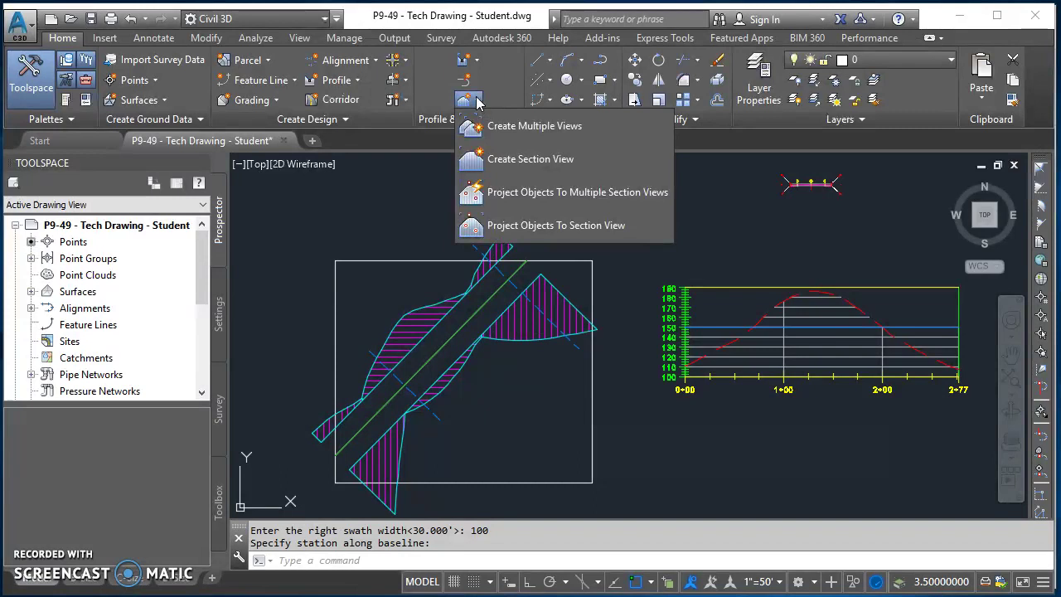
click(553, 159)
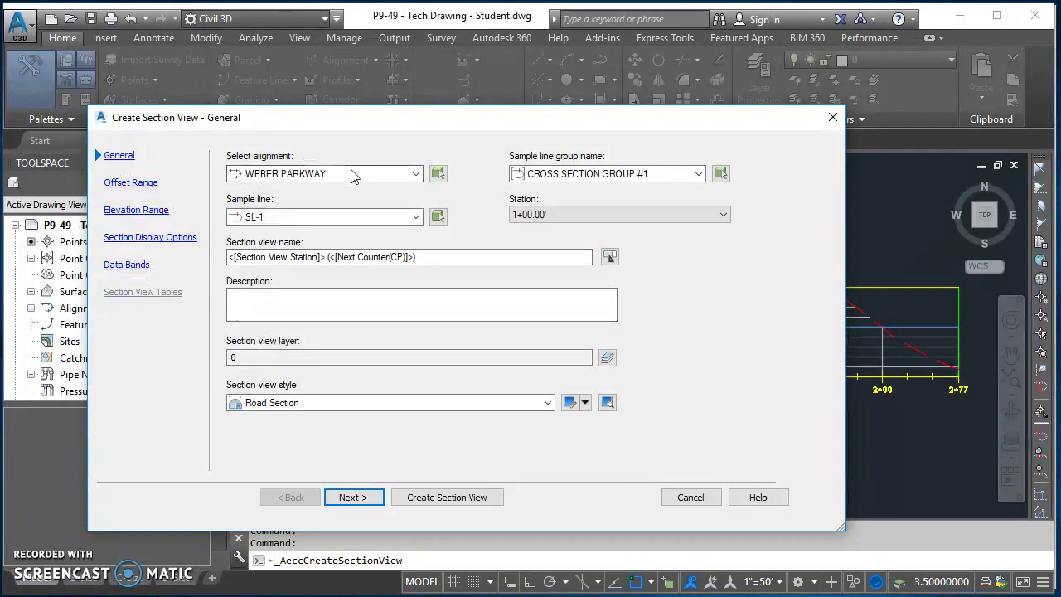
click(414, 173)
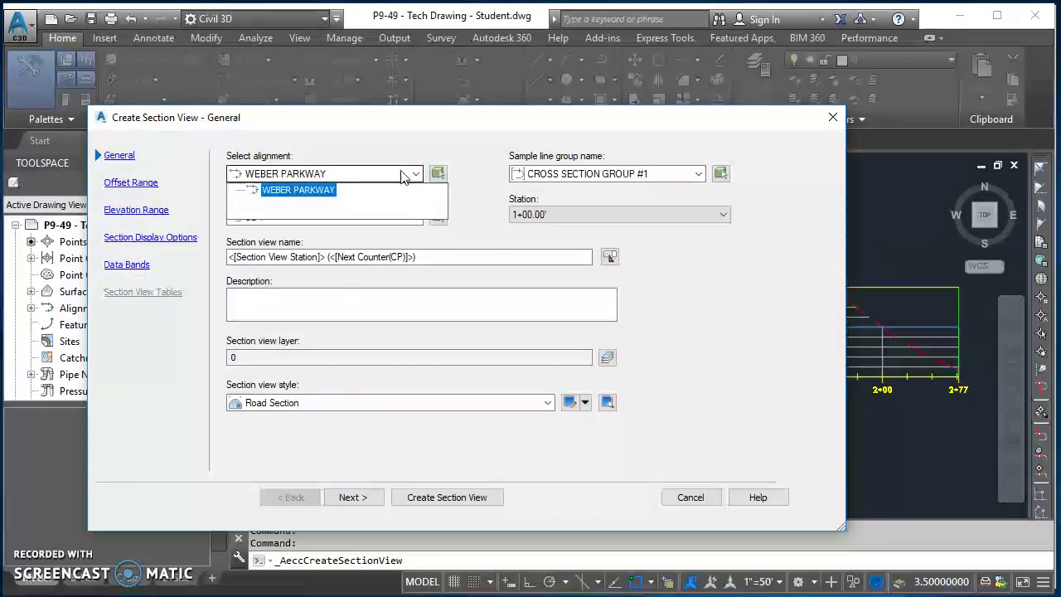
click(294, 191)
click(298, 217)
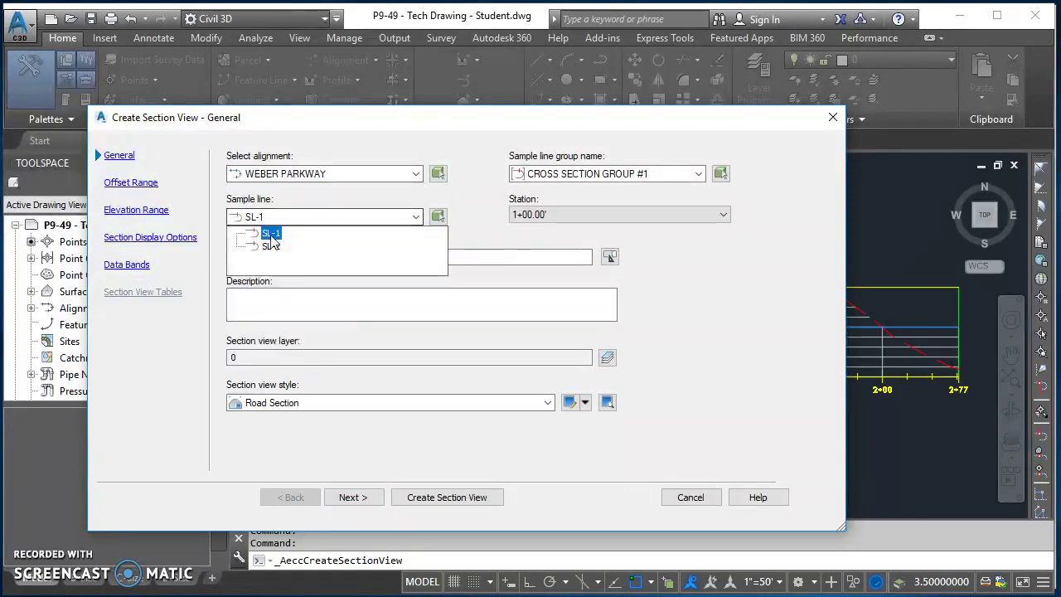
click(271, 232)
click(603, 214)
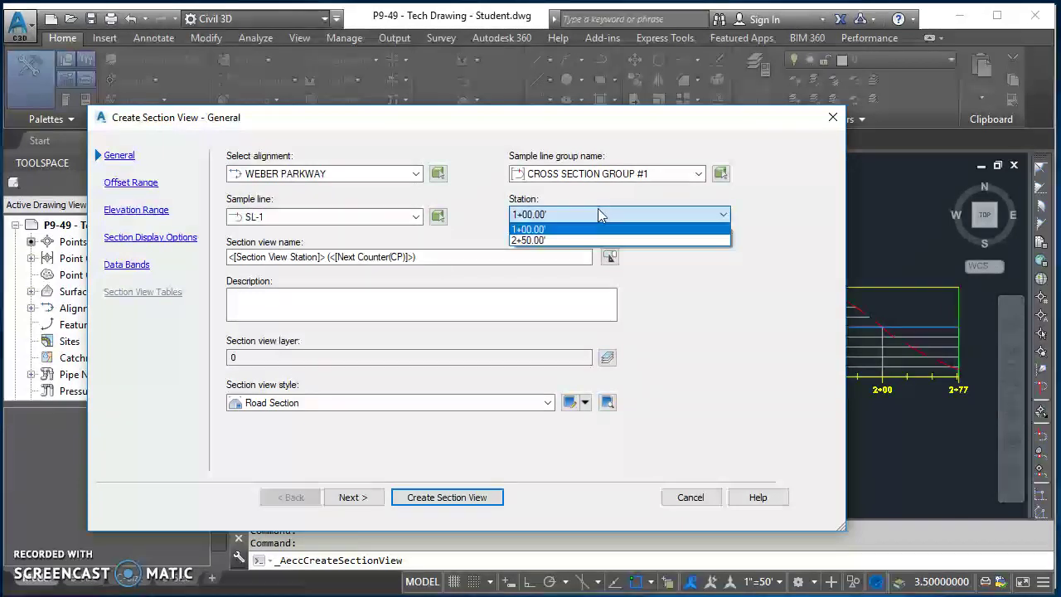
click(532, 230)
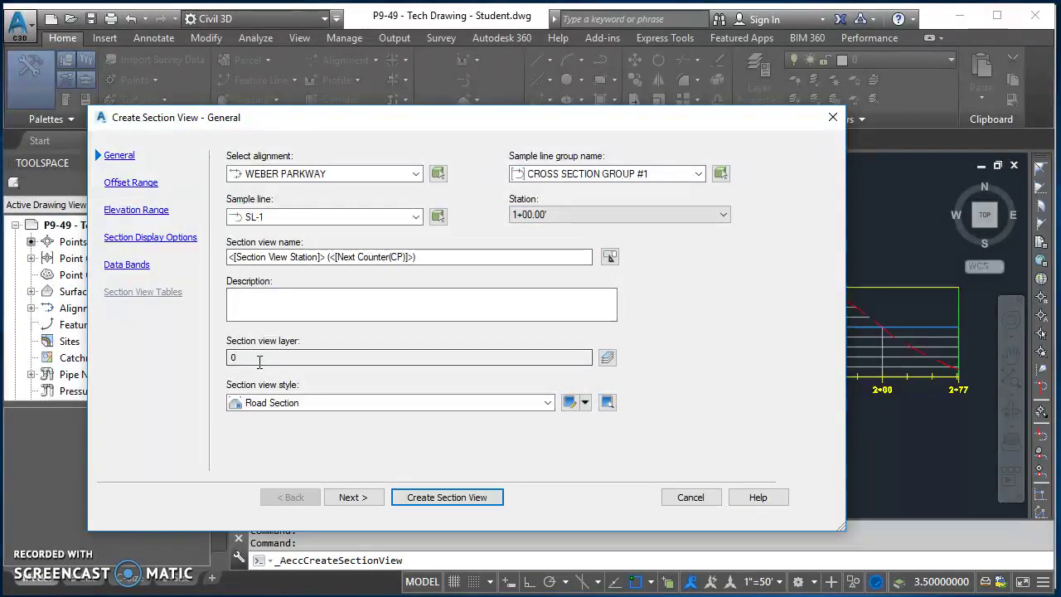
Put the section view on layer C-ROAD-SECT
click(607, 357)
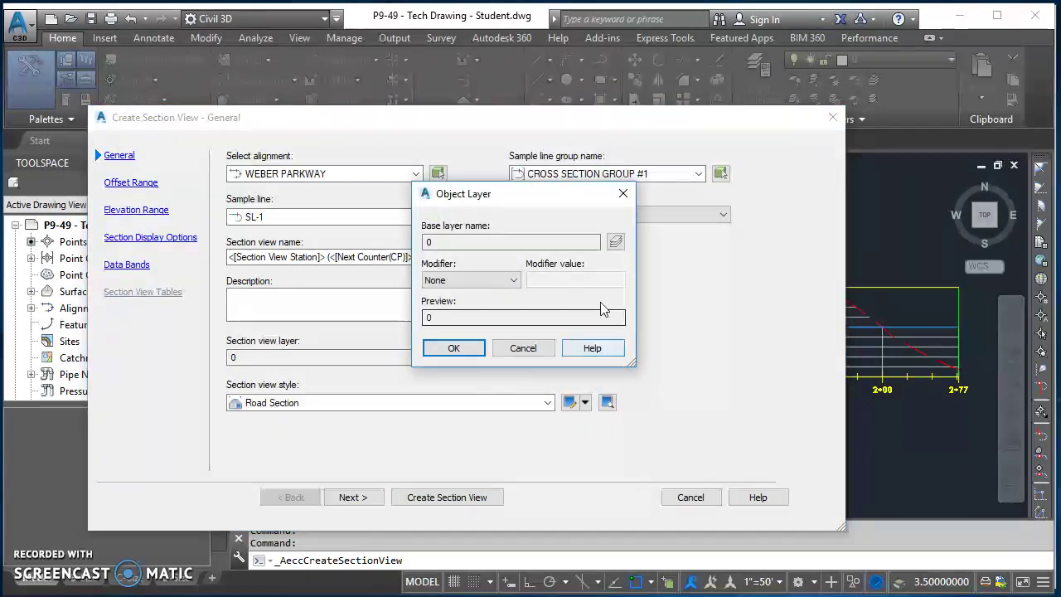
click(615, 241)
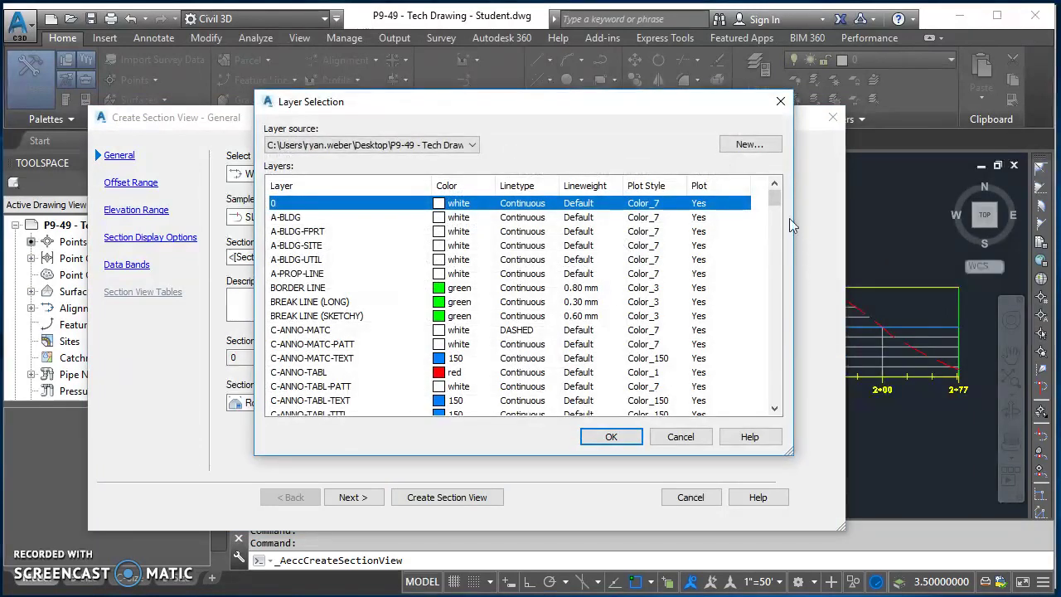
drag(778, 198, 773, 296)
click(365, 290)
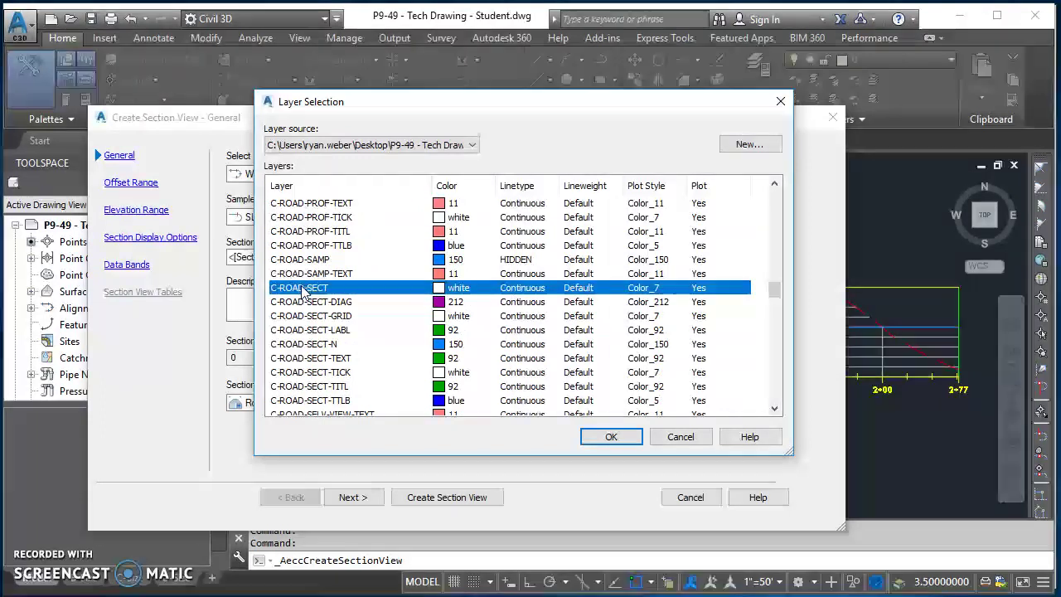
click(610, 437)
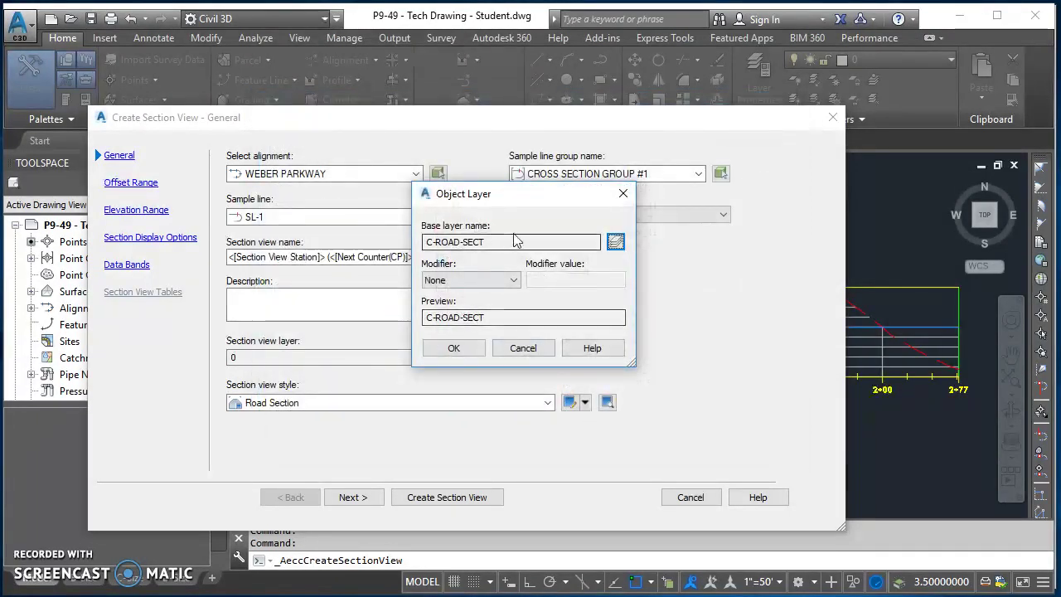
click(455, 349)
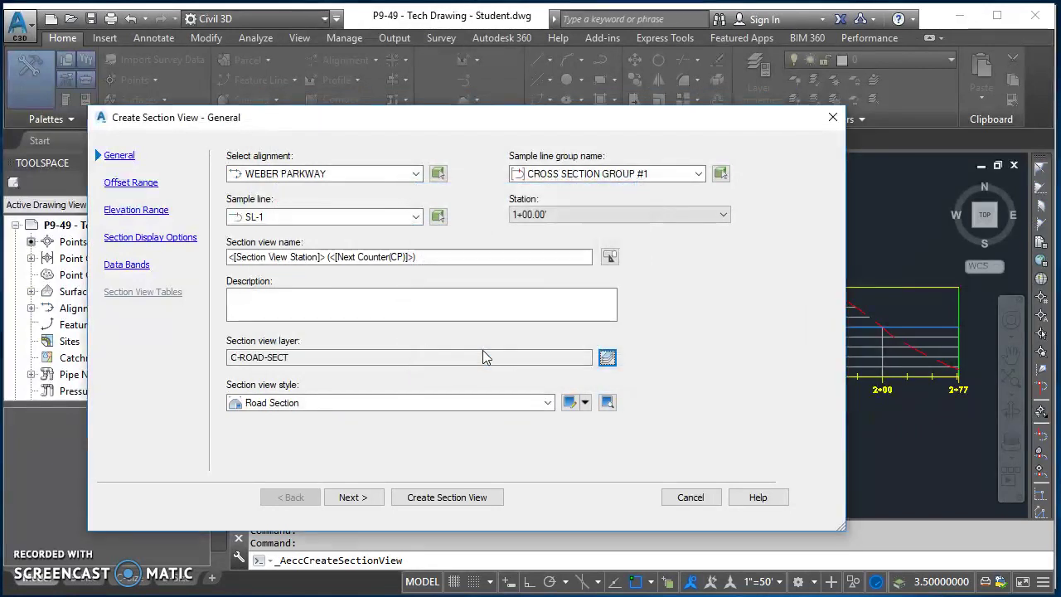
Set the section view style to Standard and move on to the Offset Range page
click(315, 403)
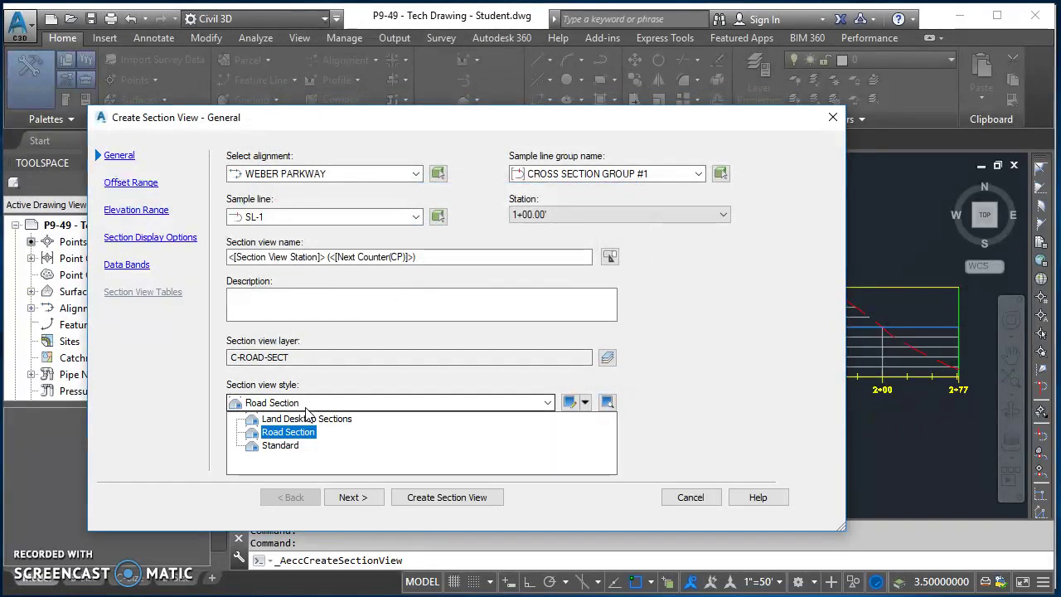
click(280, 445)
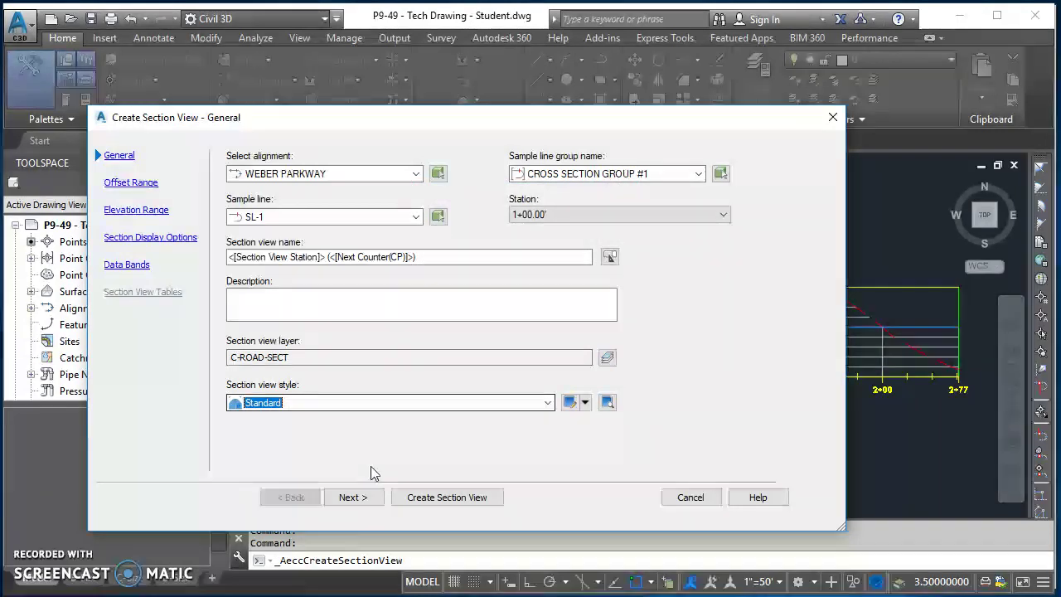
click(352, 497)
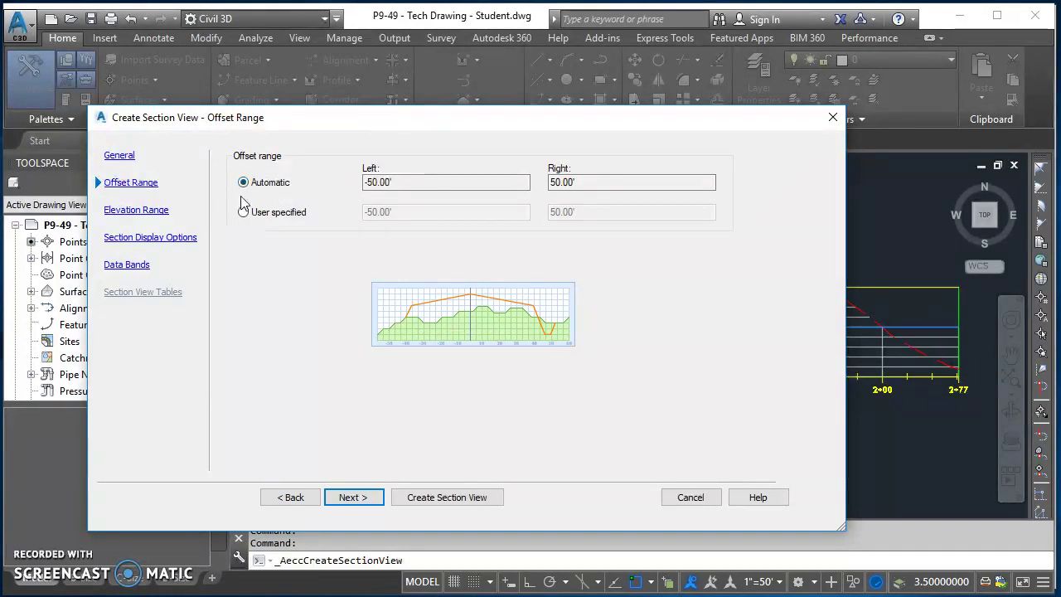
Keep the default offset and elevation ranges and turn on drawing of the EXISTING GROUND section
click(353, 497)
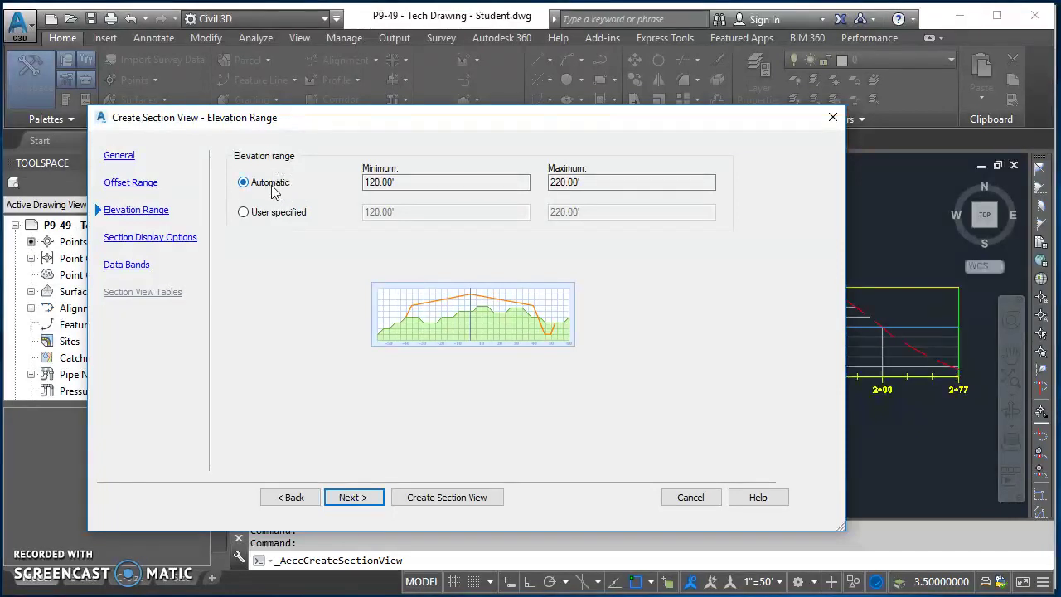
click(352, 499)
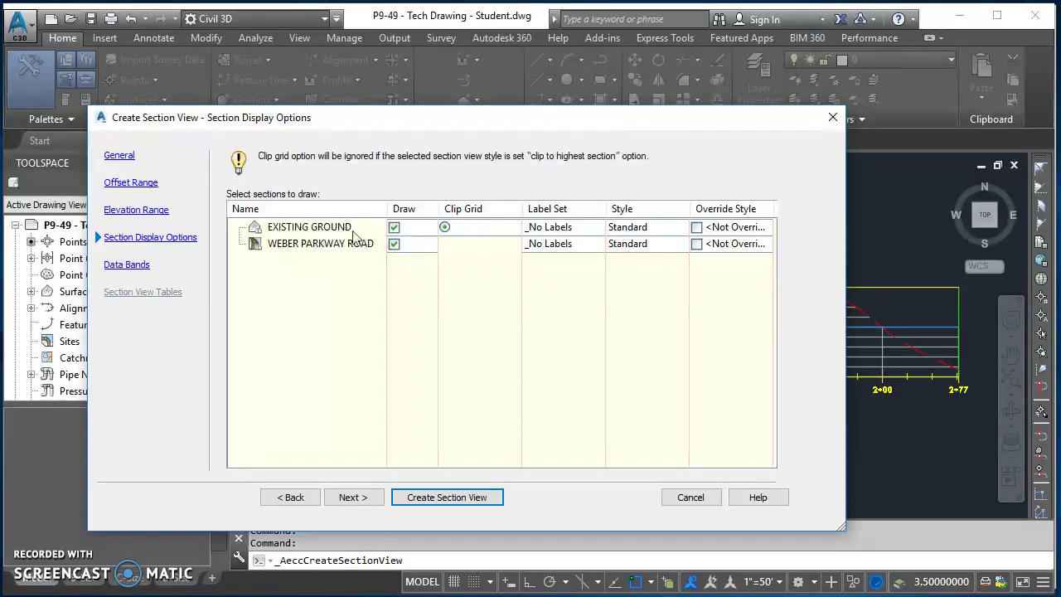
click(394, 227)
Set the band set to <none> and create the section view
click(357, 499)
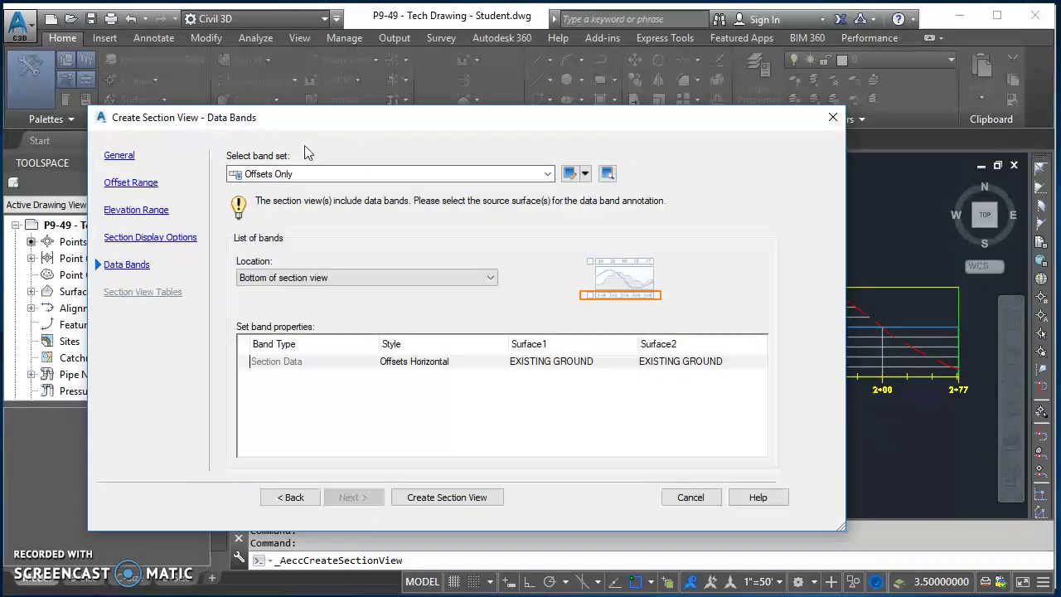
click(367, 174)
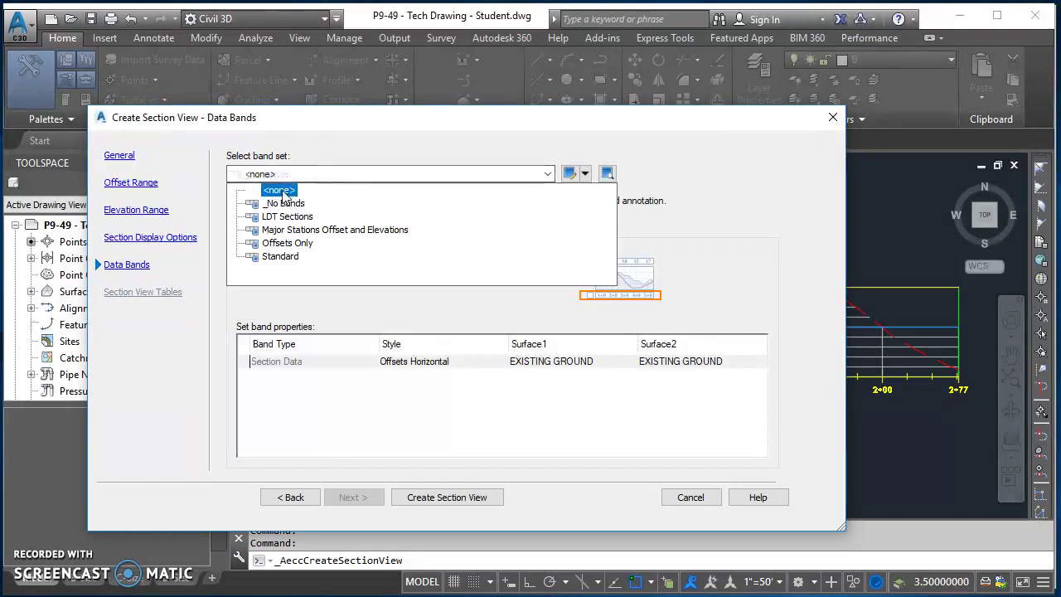
click(283, 191)
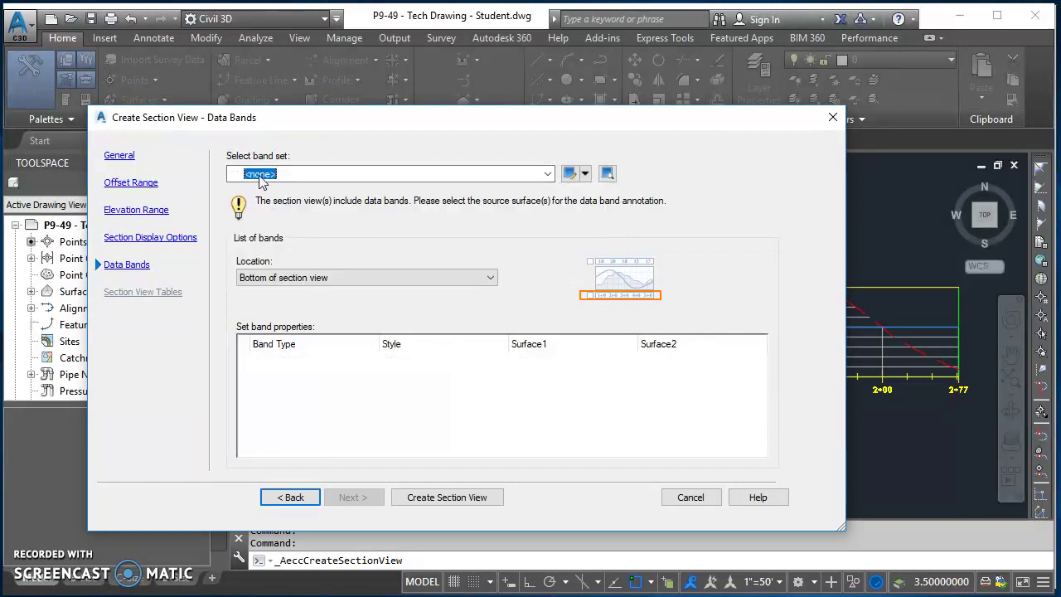
click(443, 497)
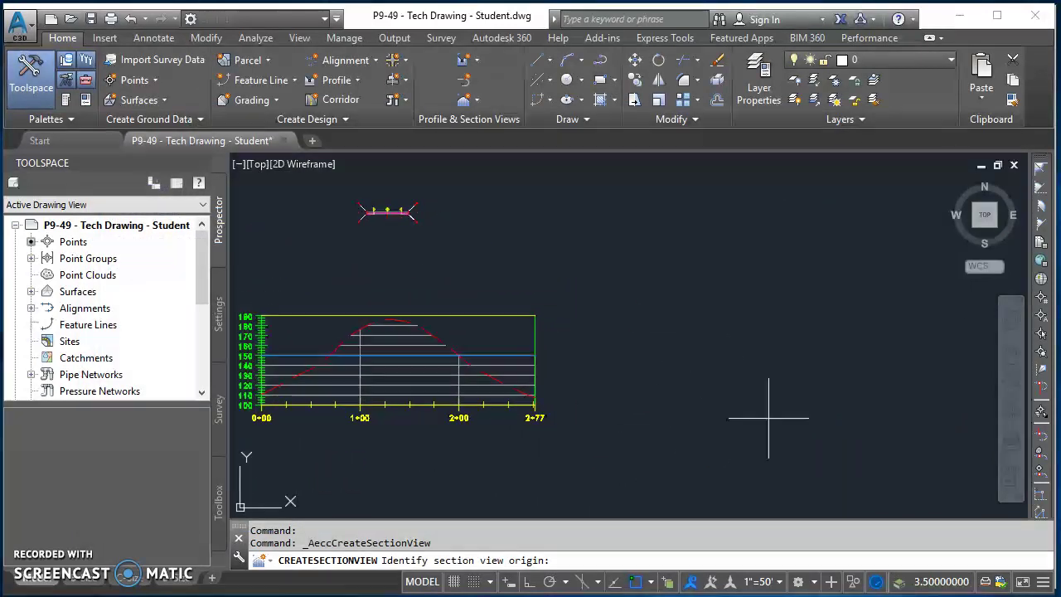
Place the station 1+00.00 section view right of the profile view and inspect it alongside the profile
click(675, 404)
scroll(712, 414, up, 2)
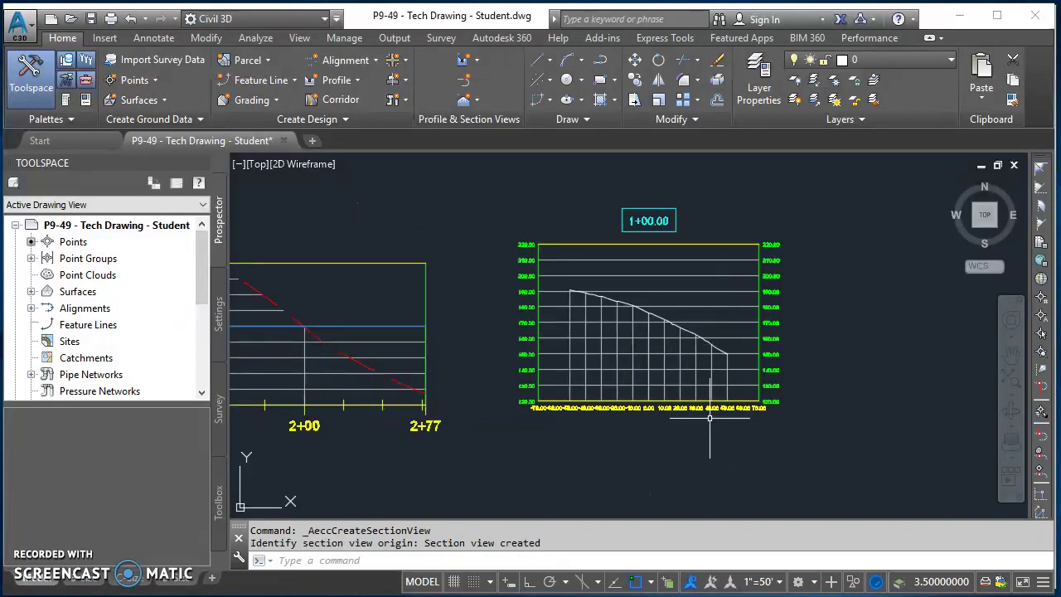
scroll(692, 495, down, 1)
scroll(745, 452, down, 2)
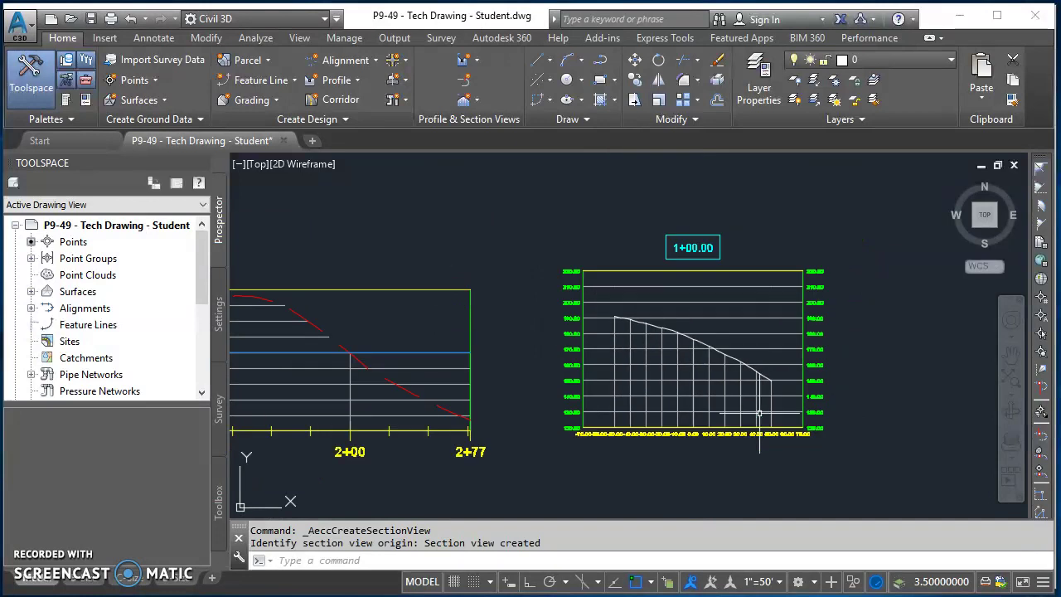
middle_drag(756, 322, 717, 329)
scroll(718, 329, up, 2)
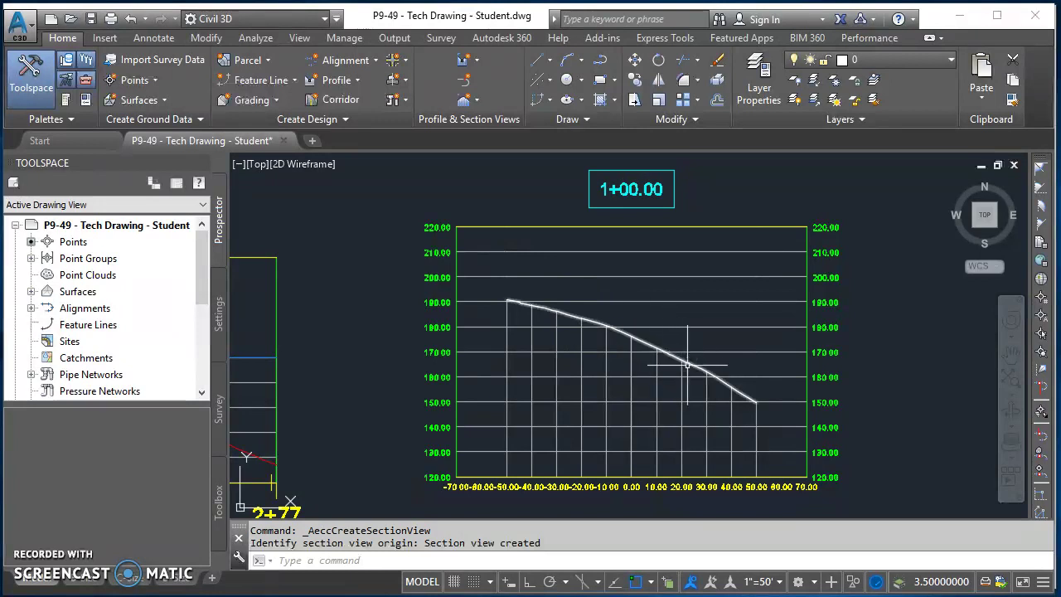
scroll(639, 425, down, 4)
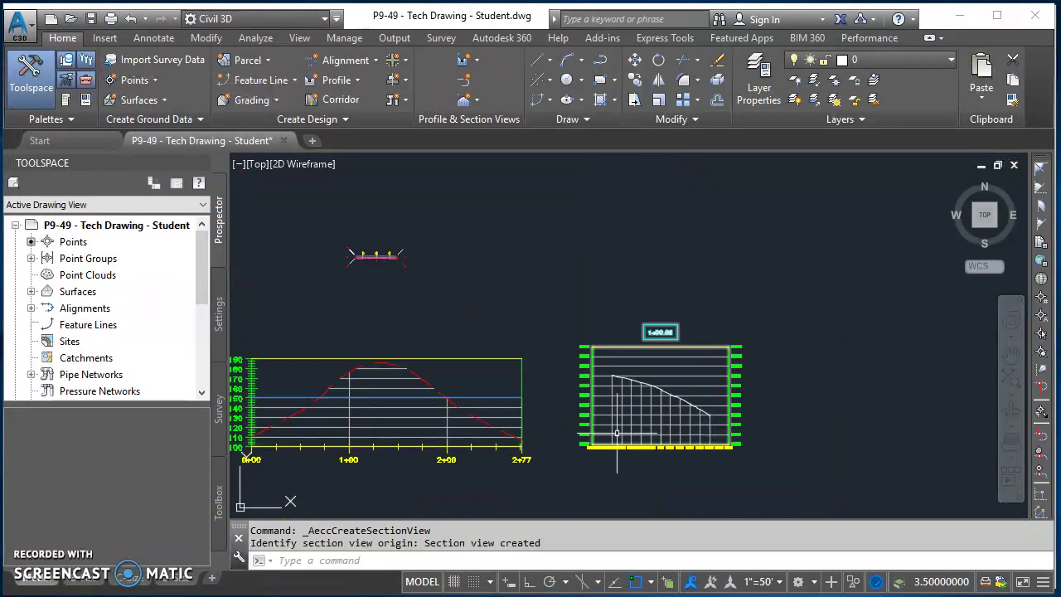
middle_drag(592, 405, 800, 397)
scroll(800, 398, down, 3)
scroll(547, 412, up, 1)
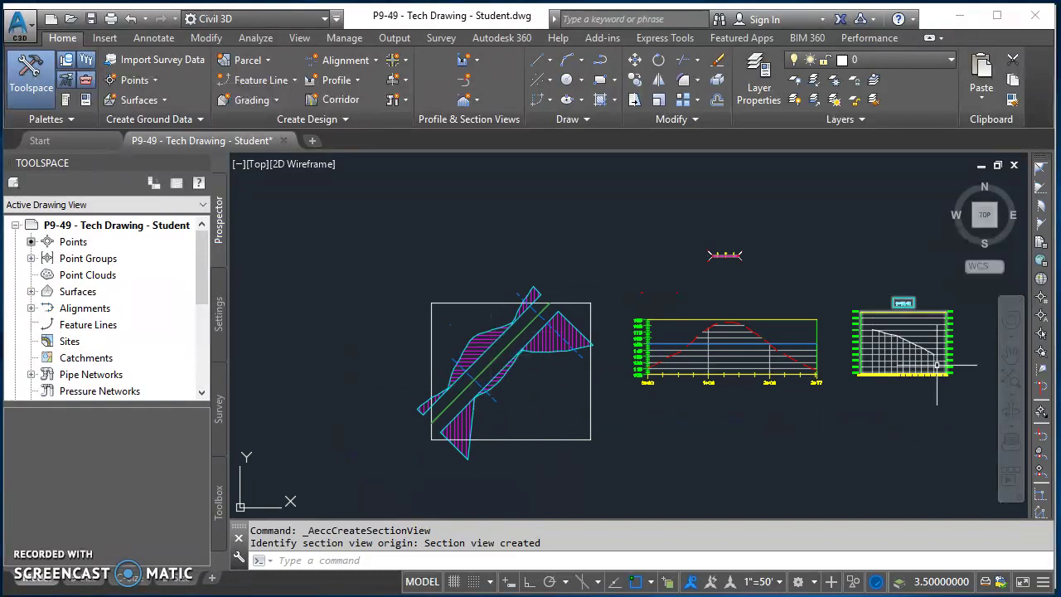
mouse_move(933, 366)
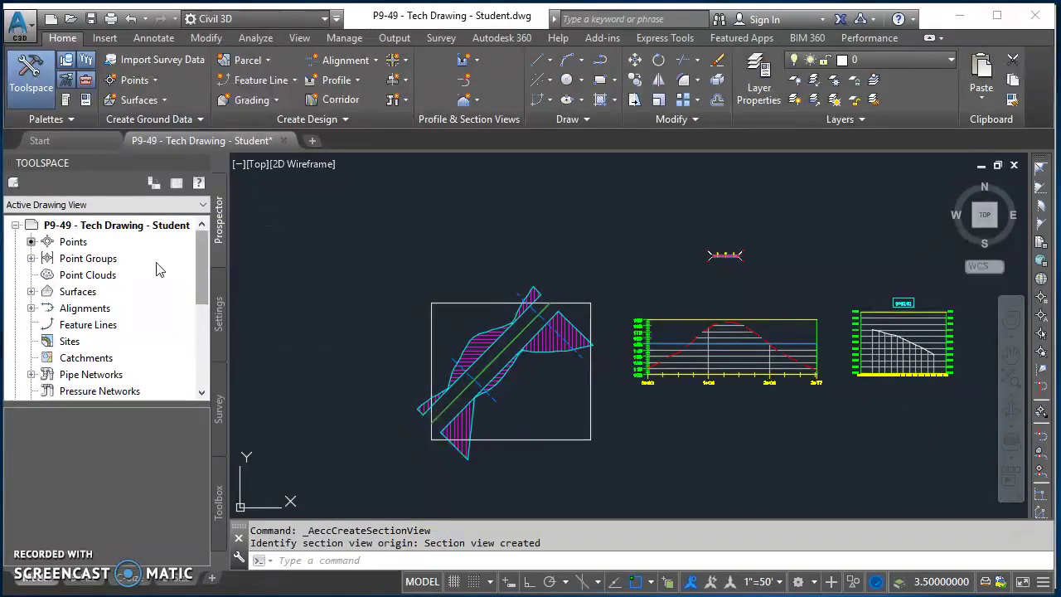
scroll(77, 340, down, 1)
In WEBER PARKWAY ROAD corridor properties, check the Weber Parkway RG region, then rebuild the corridor
click(31, 358)
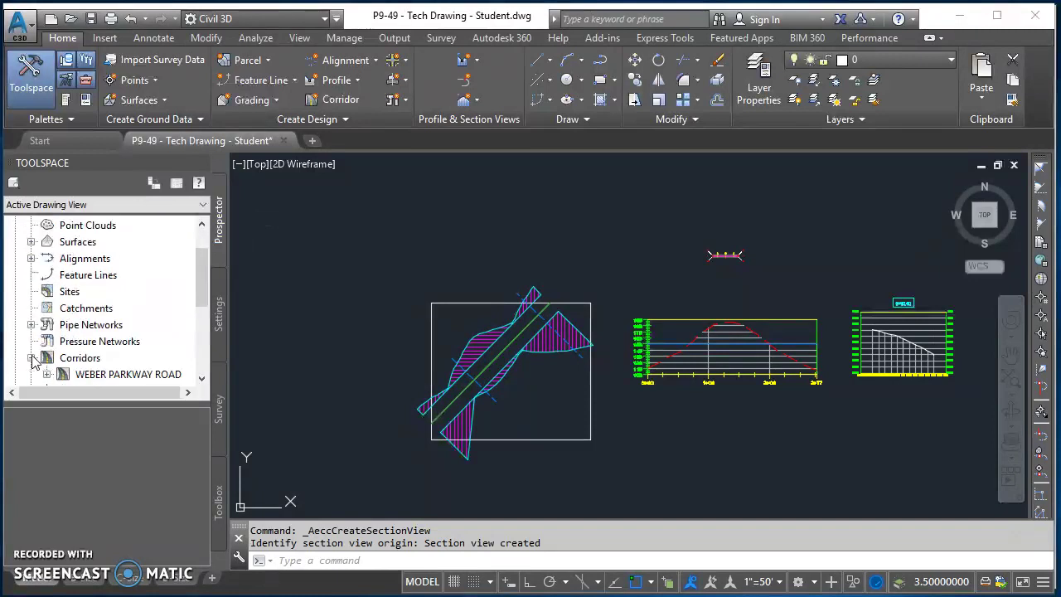
scroll(63, 364, down, 1)
click(95, 329)
right_click(94, 329)
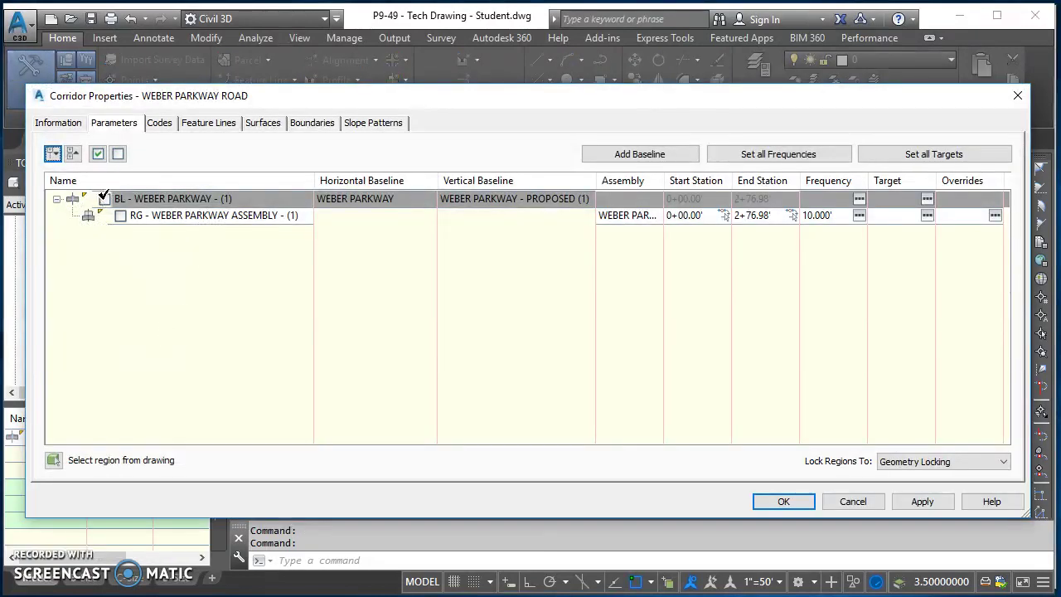
click(105, 198)
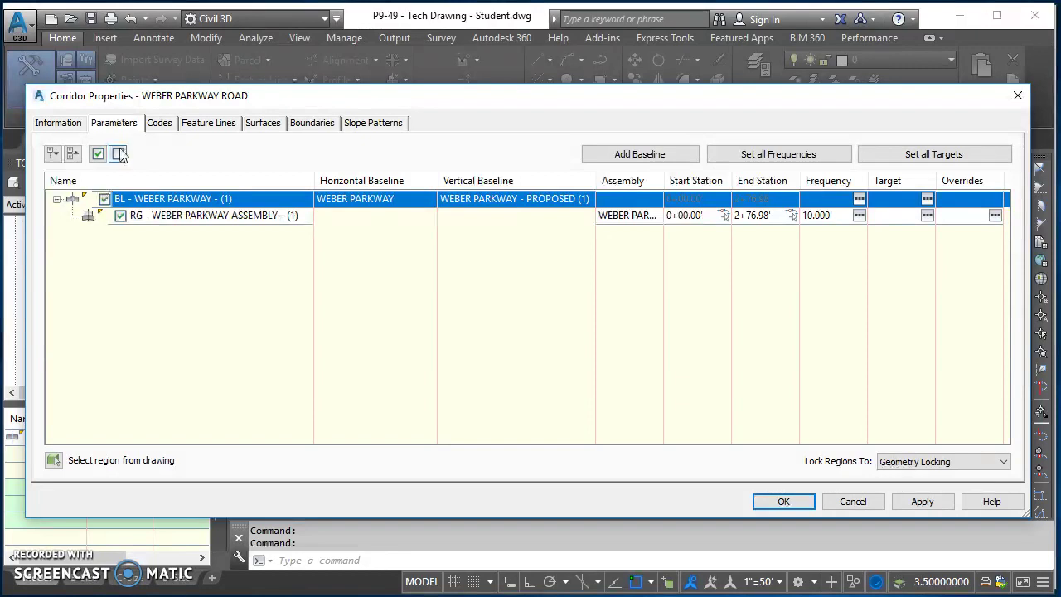
click(782, 502)
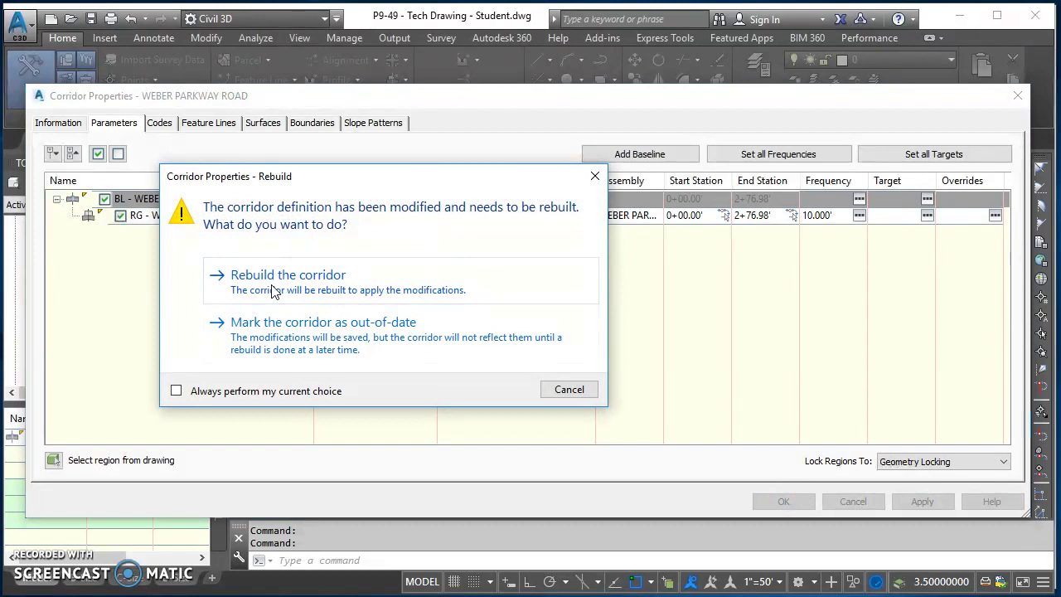
click(284, 286)
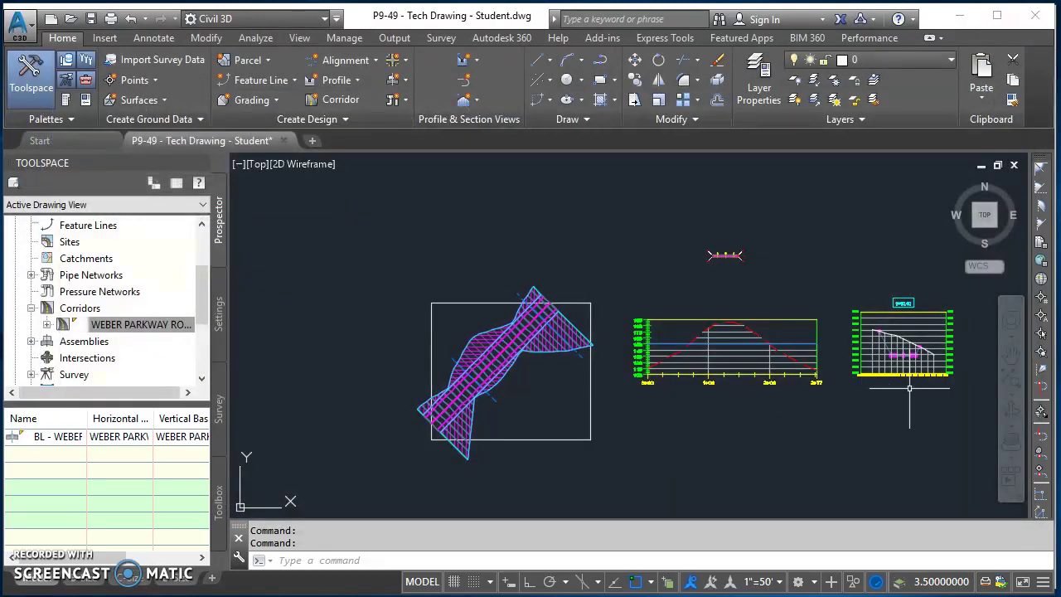
Zoom and pan onto the 1+00.00 section view showing the corridor cut near elevation 150
scroll(922, 365, up, 6)
middle_drag(1003, 368, 693, 430)
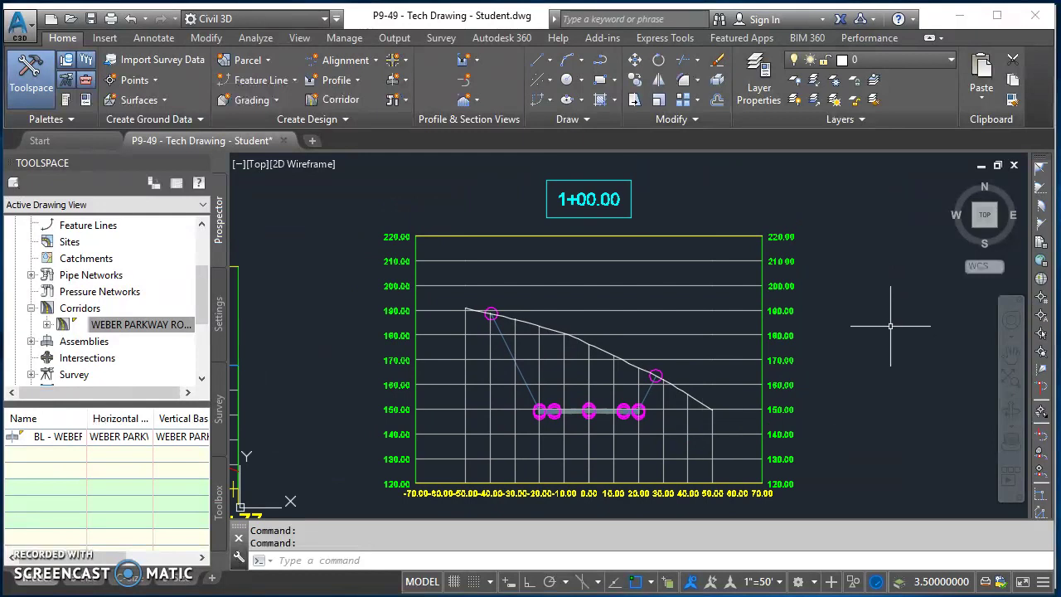